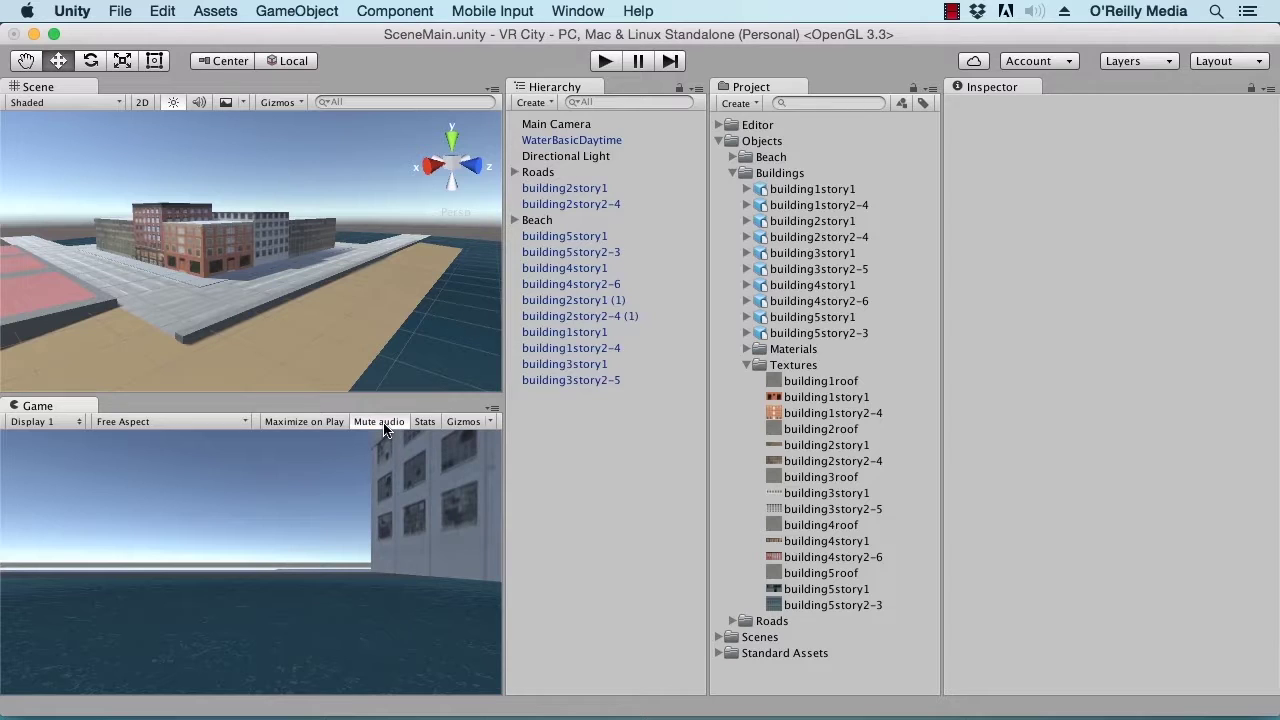
Step: Import the complete Vehicles standard asset package into the project
left_click(216, 10)
mouse_move(252, 177)
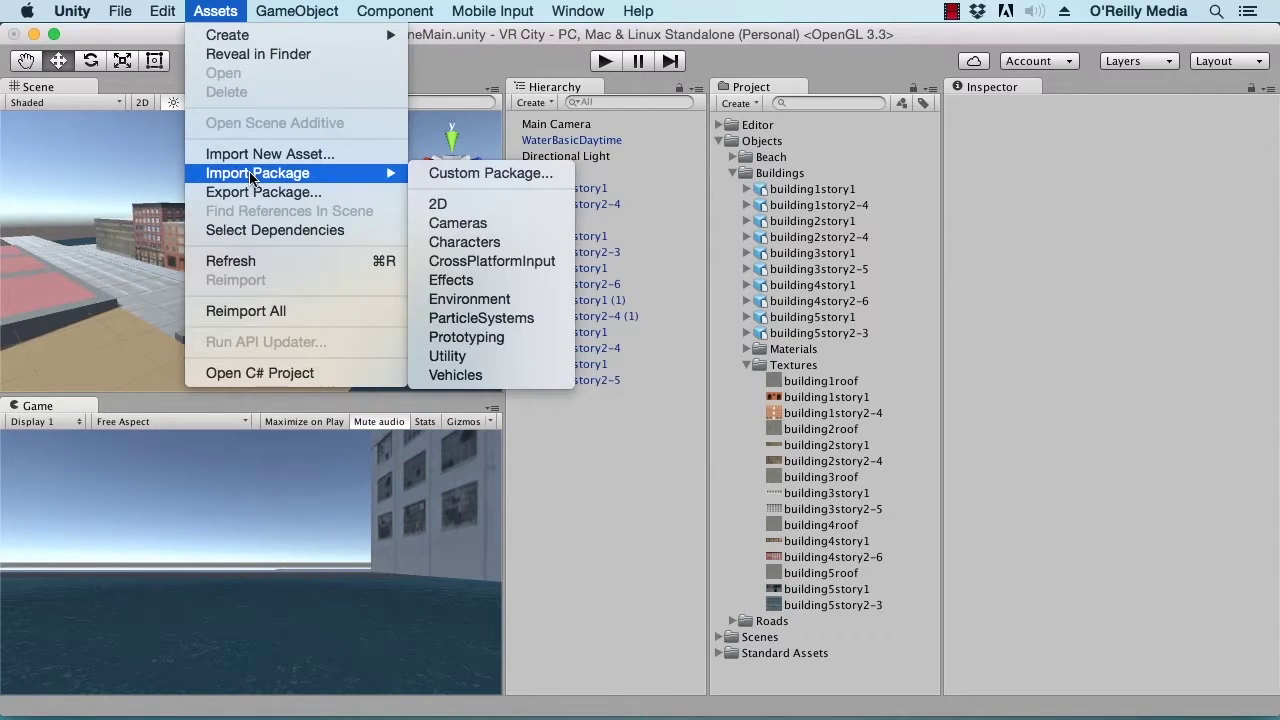
left_click(497, 376)
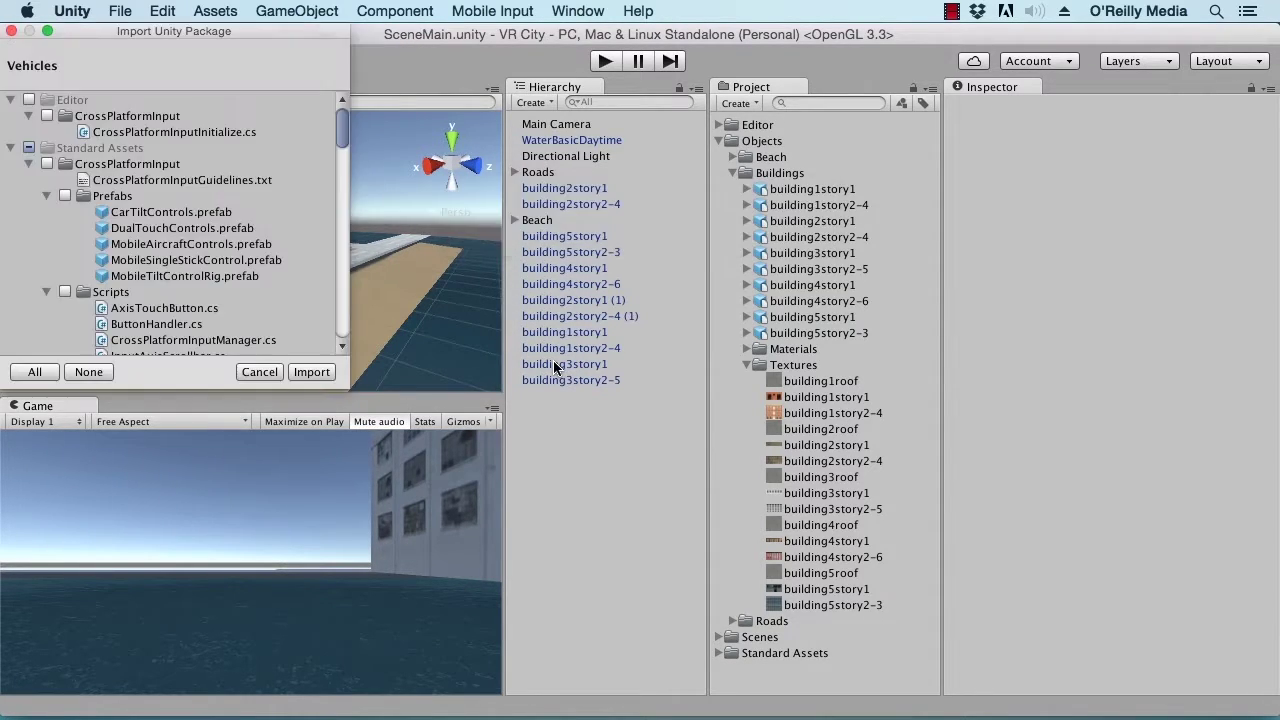
left_click(312, 372)
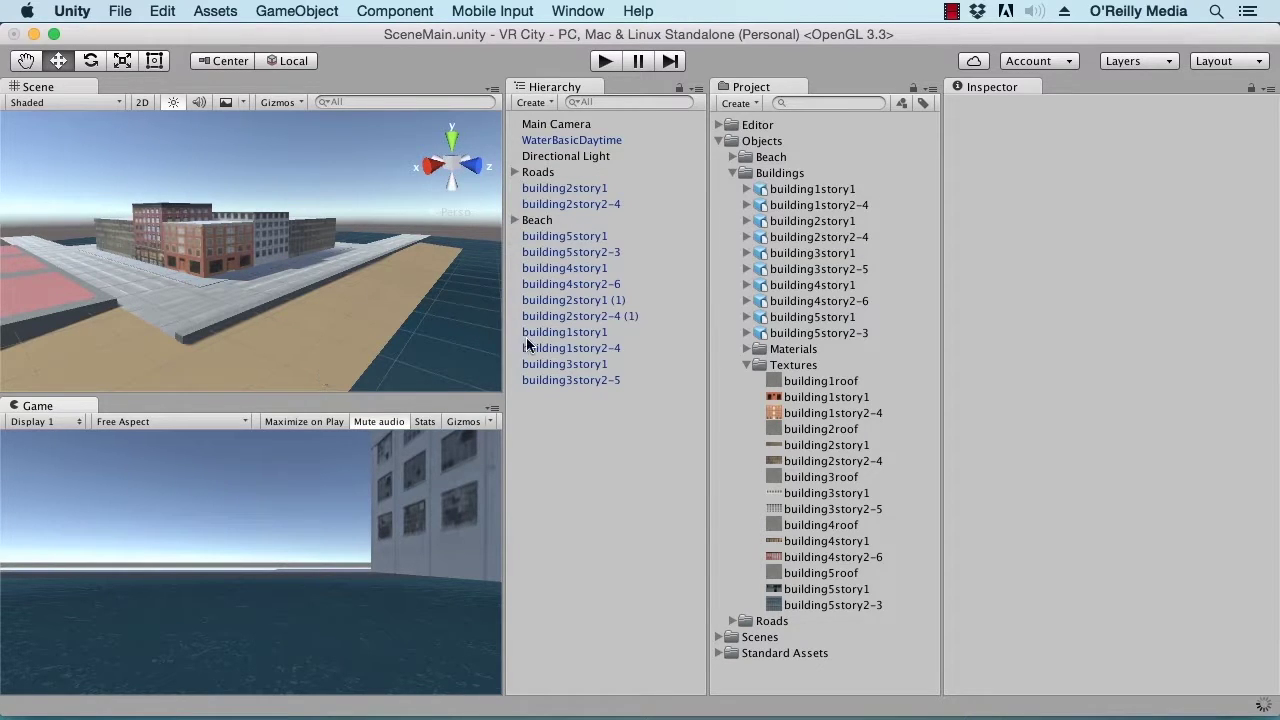
Step: Collapse the building Textures and Buildings folders in the project and expand the Standard Assets folder
left_click(745, 366)
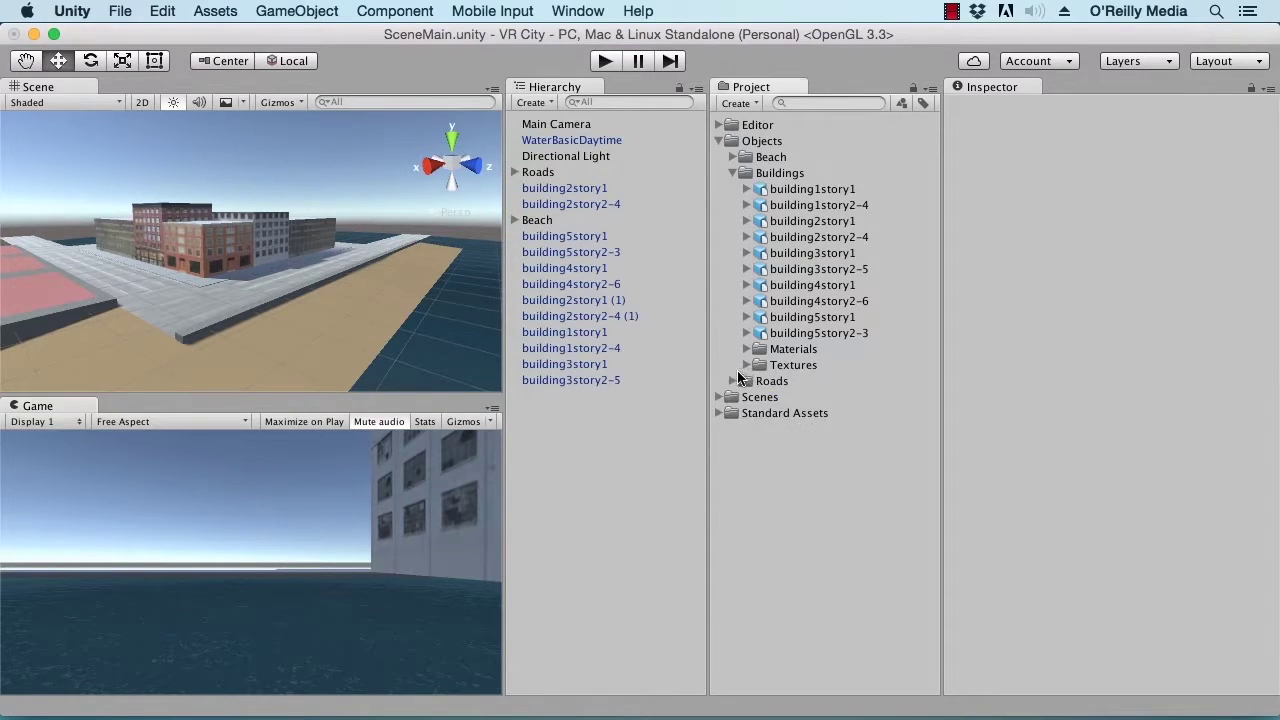
left_click(734, 173)
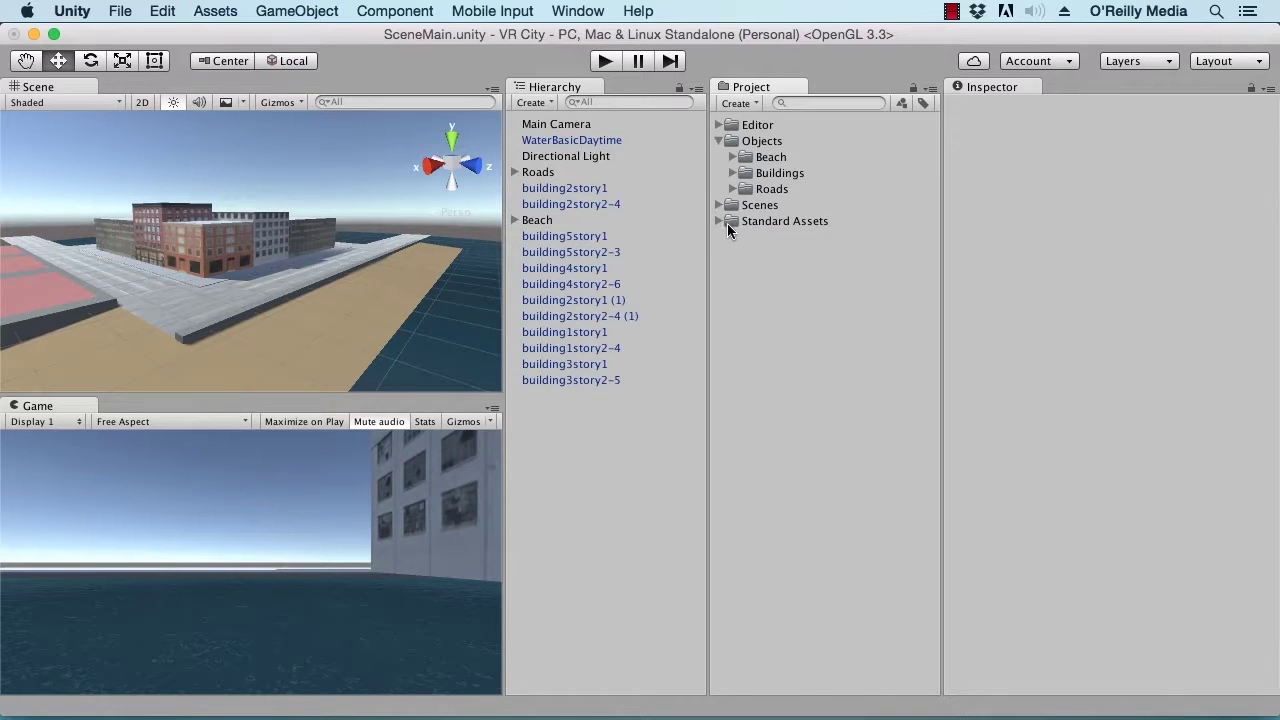
left_click(719, 221)
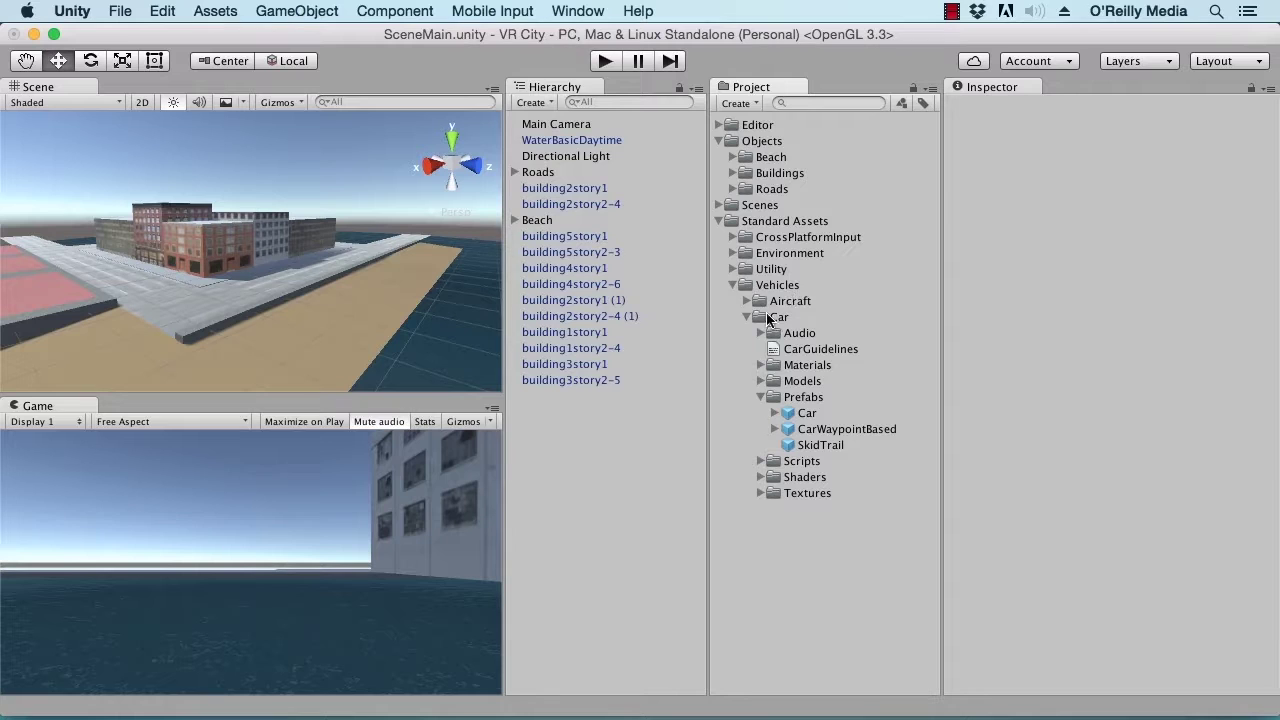
Step: Place the Car prefab from the Vehicles > Car > Prefabs folder on the road near the brick corner building in the scene
left_click(733, 286)
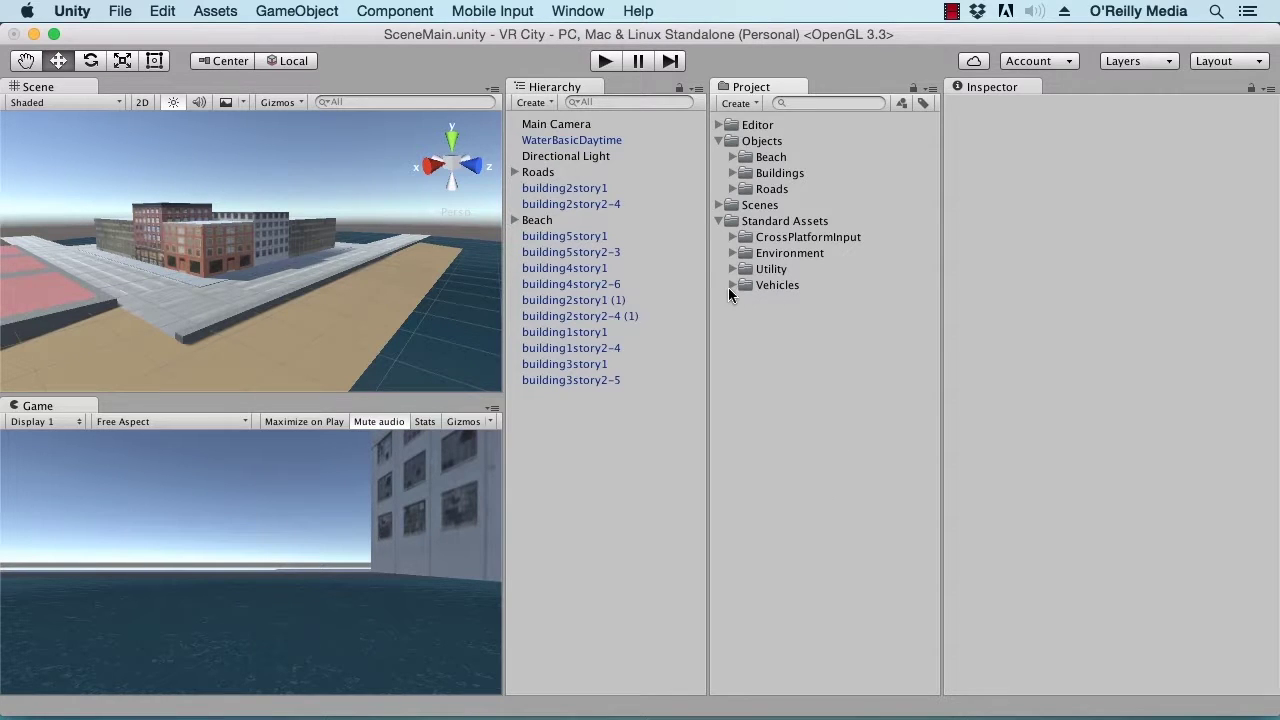
left_click(731, 286)
left_click(746, 317)
left_click(746, 317)
left_click(760, 397)
left_click(760, 397)
left_click(799, 413)
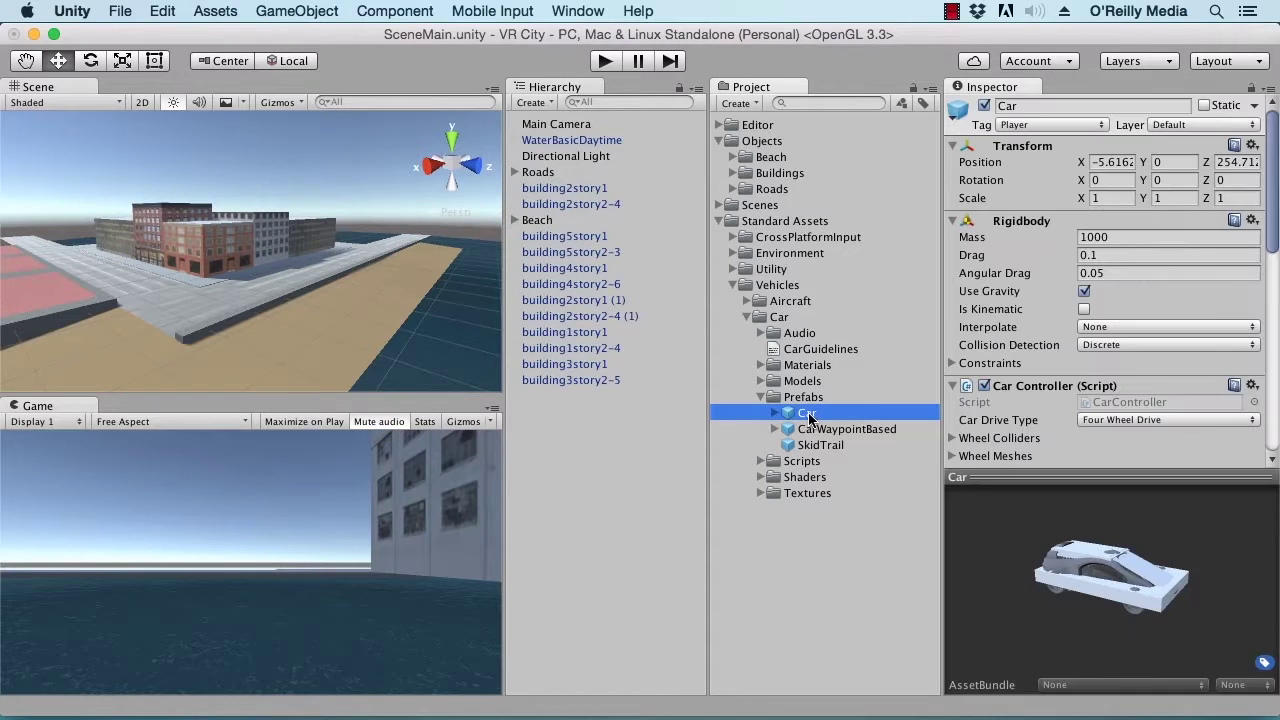
left_click_drag(806, 415, 256, 292)
left_click_drag(130, 285, 130, 284)
left_click(300, 322)
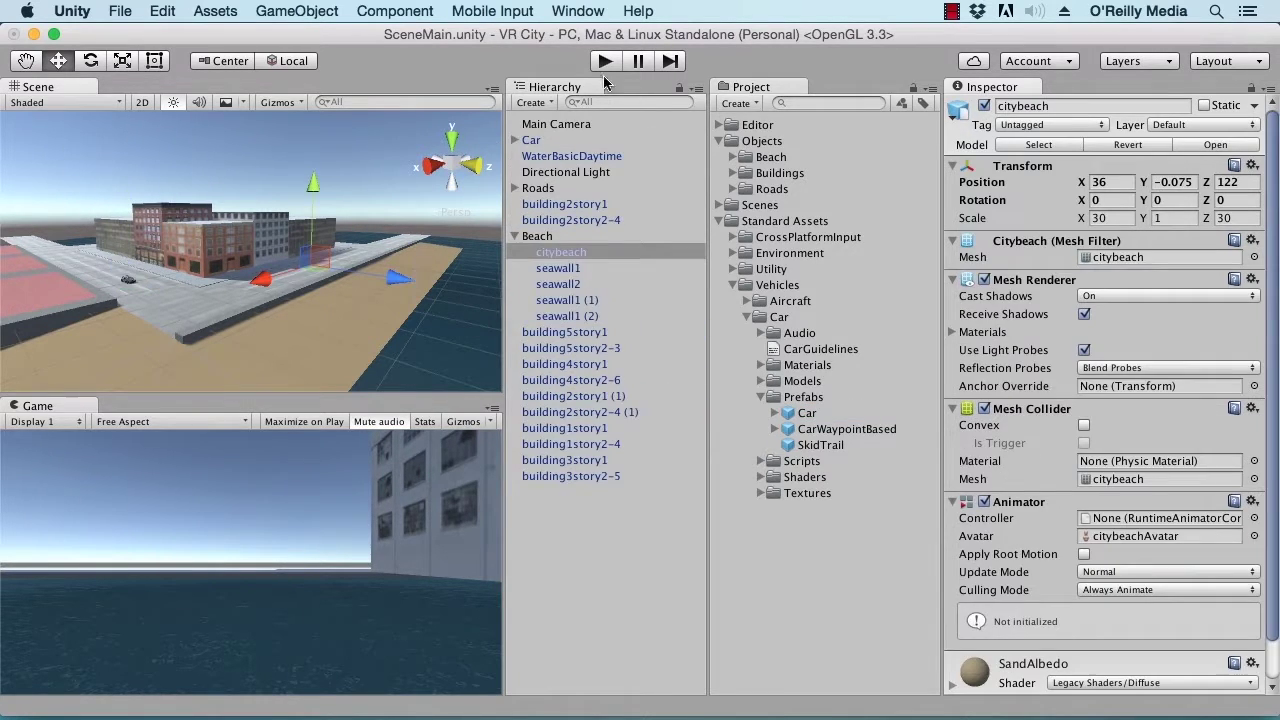
Step: Play the scene, test-drive the car forward and to the right, and stop playback
left_click(605, 65)
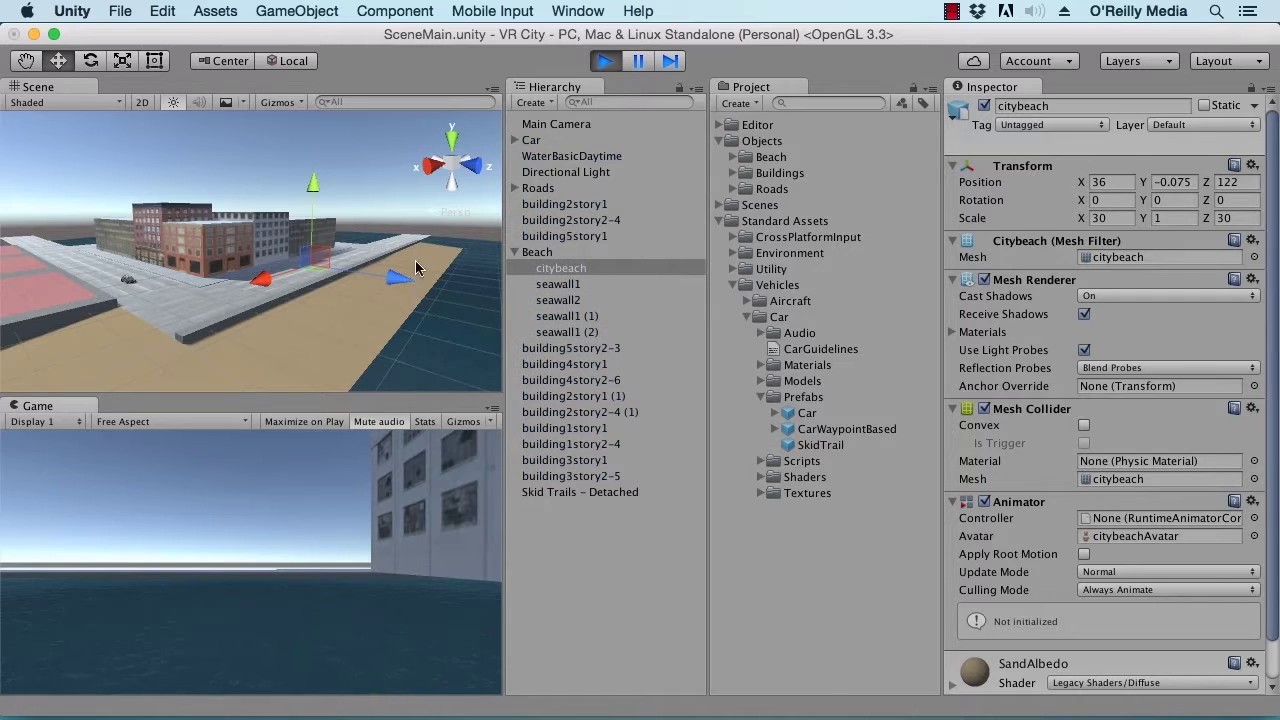
key("Up")
key("Right")
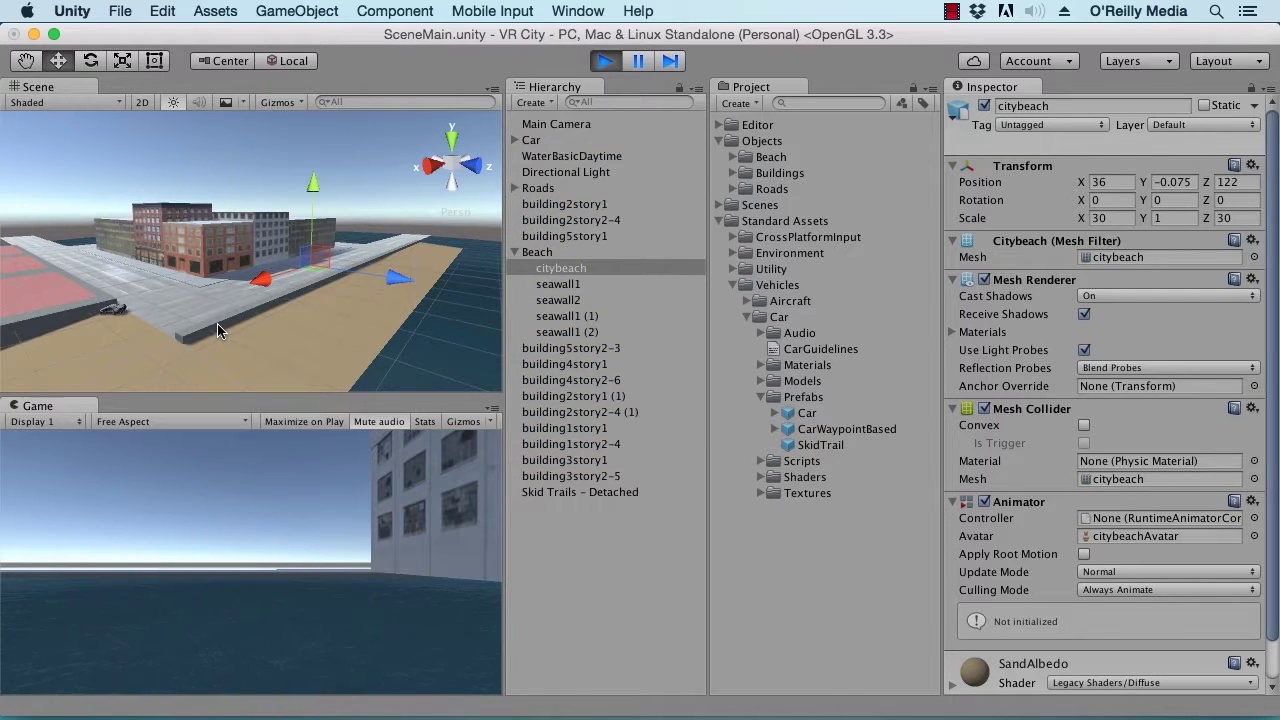
key("super+p")
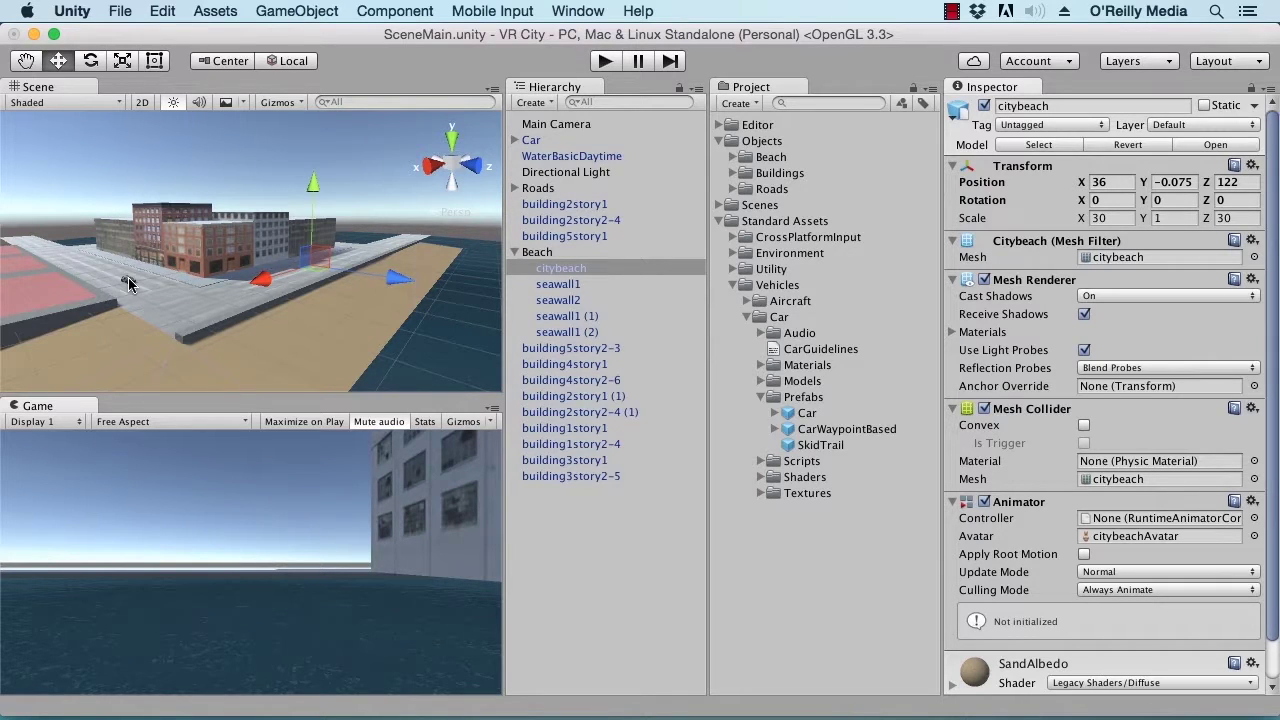
Step: Add the Smooth Follow script from UnityStandardAssets.Utility to the Main Camera
left_click(580, 126)
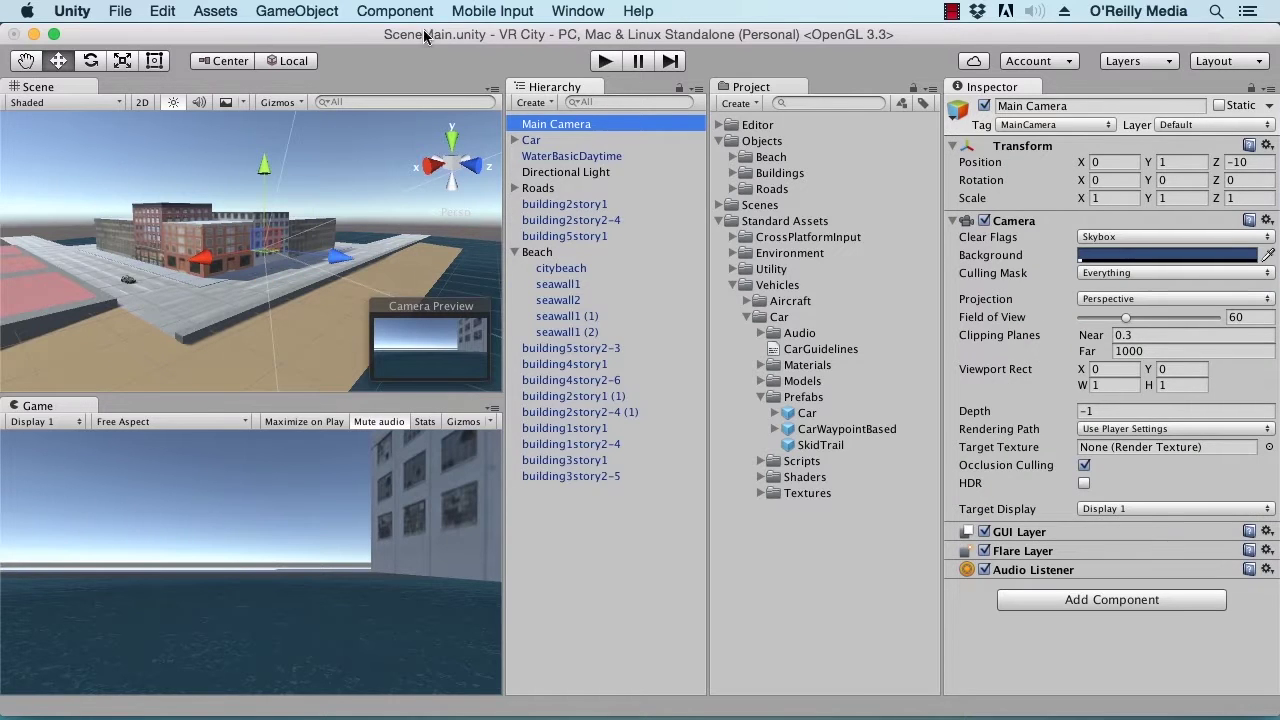
left_click(418, 10)
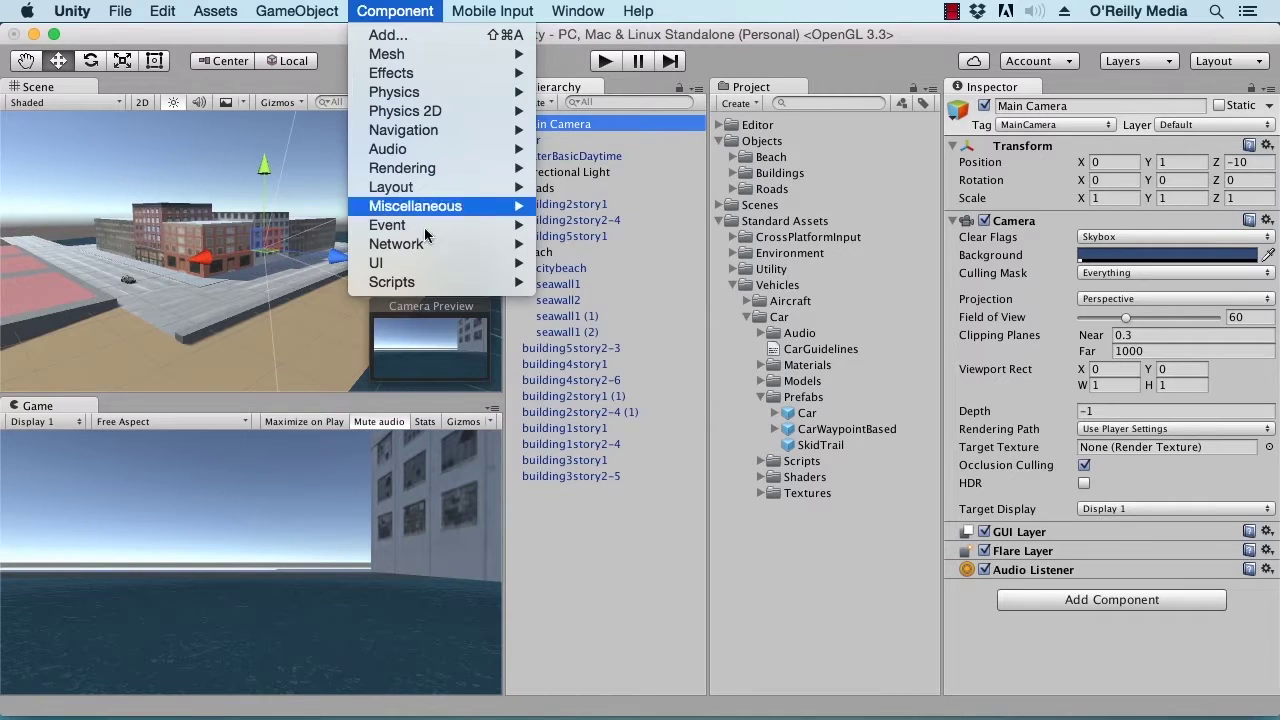
mouse_move(424, 281)
mouse_move(663, 306)
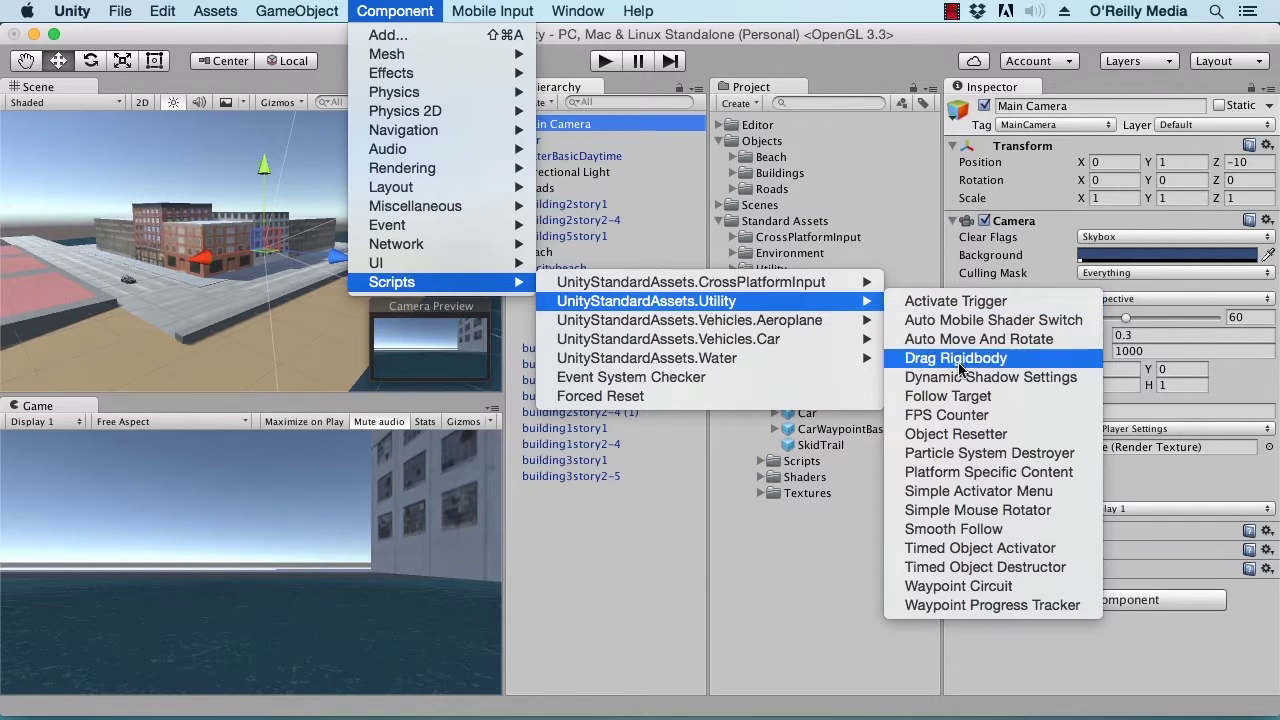
left_click(993, 530)
scroll(1049, 583, "down", 1)
scroll(1049, 583, "down", 1)
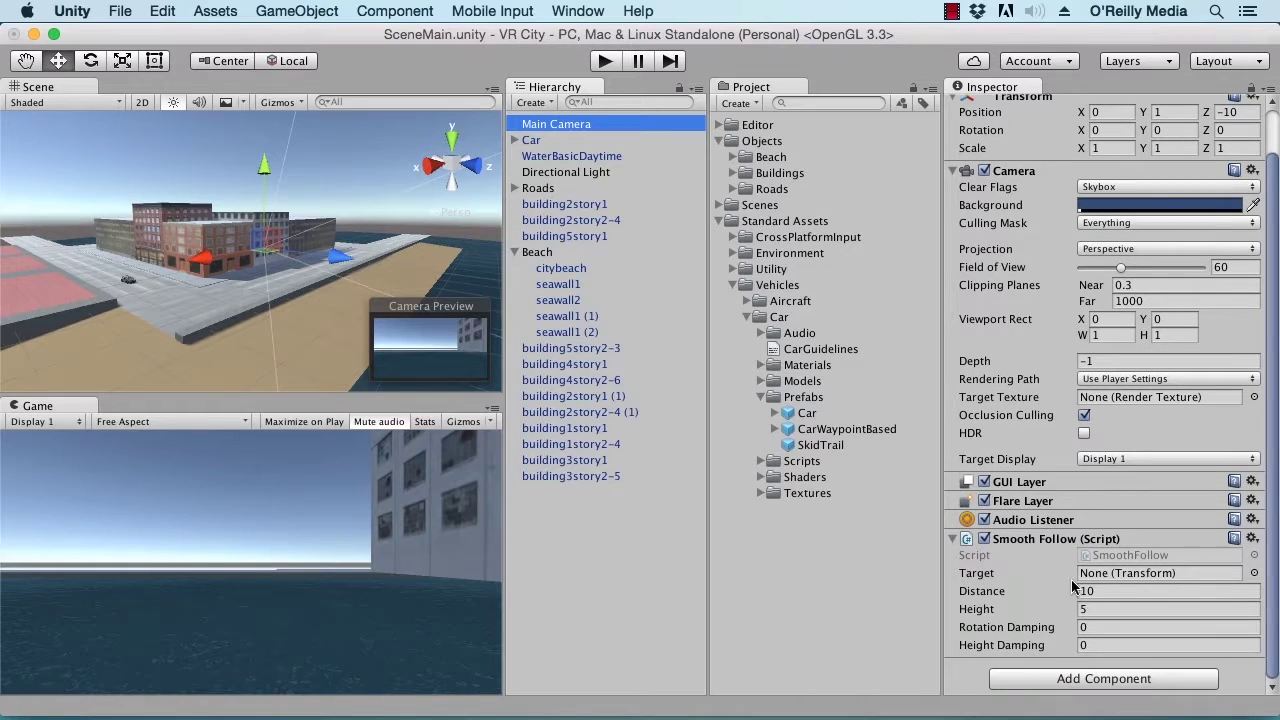
Step: Set Smooth Follow's Rotation Damping and Height Damping to 1 and assign the Car as its Target
left_click(1112, 627)
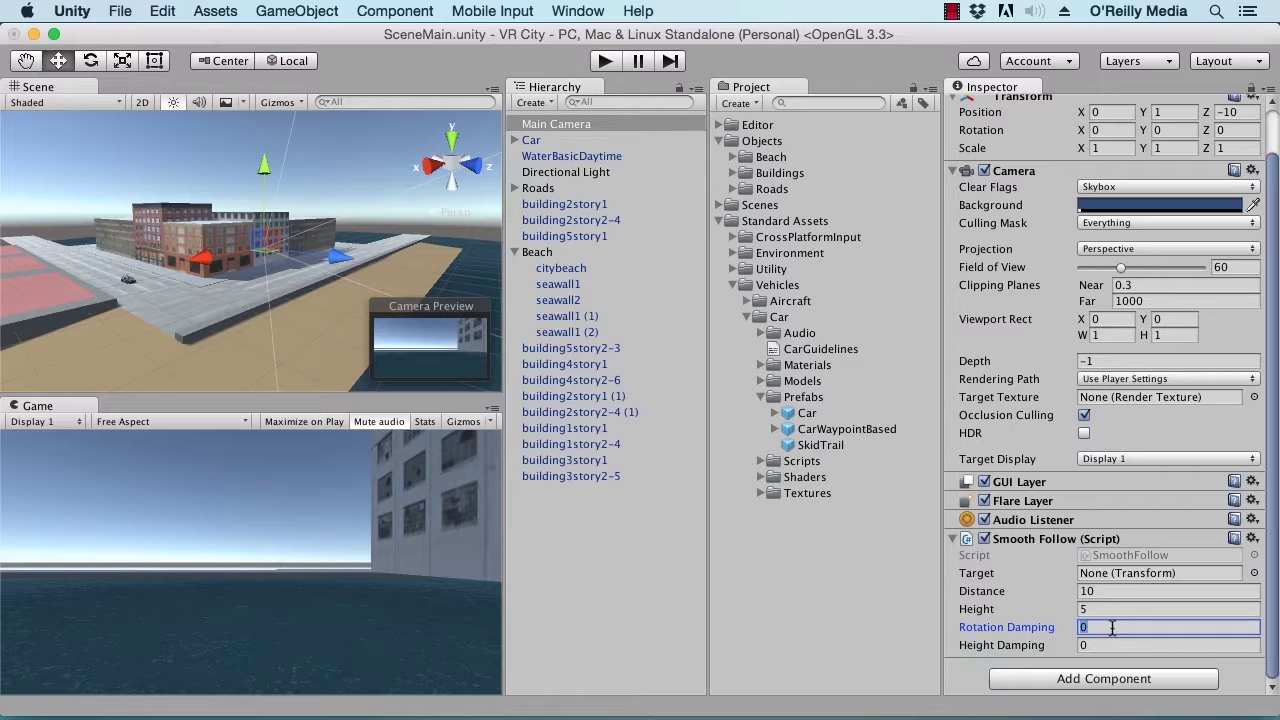
left_click(1112, 645)
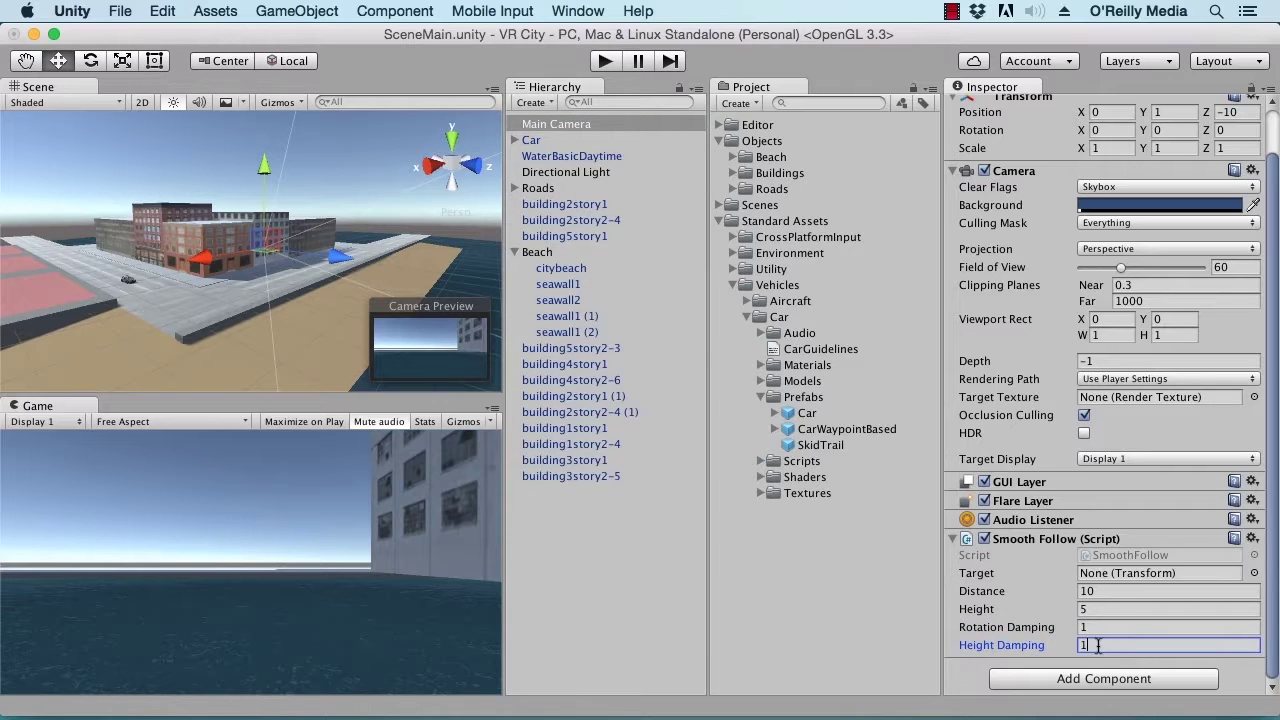
left_click(604, 61)
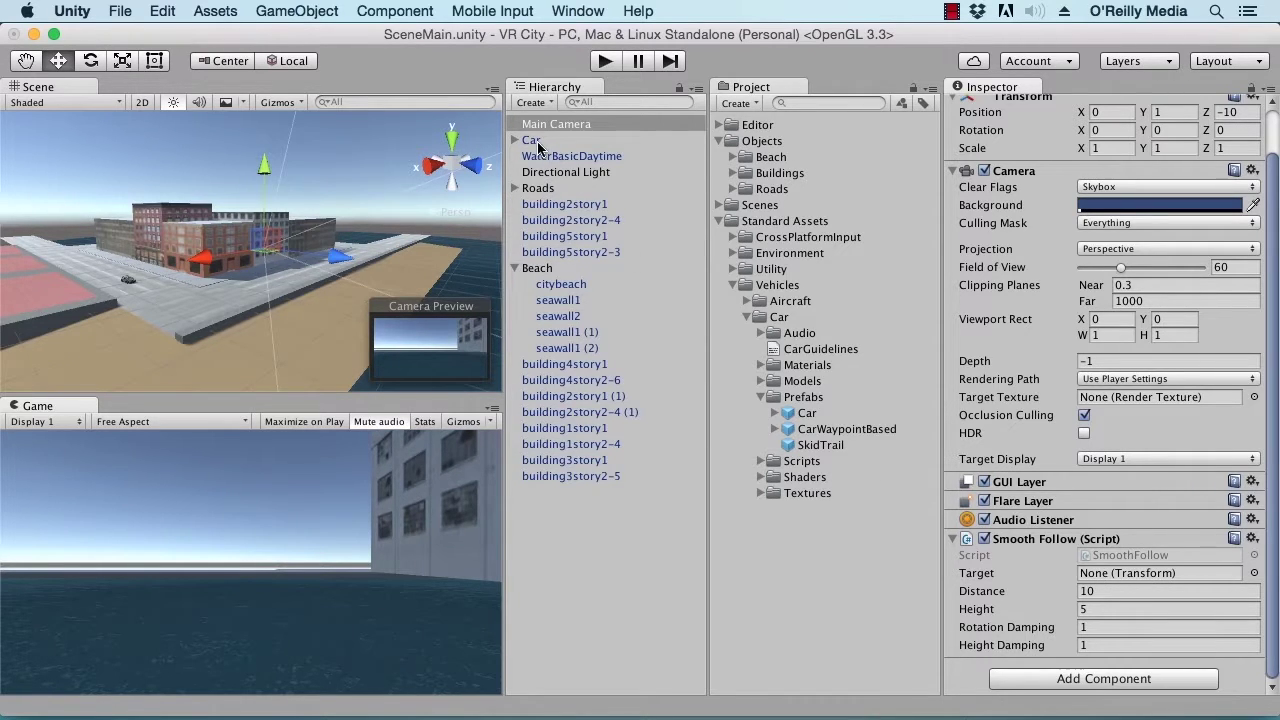
left_click_drag(531, 146, 1104, 578)
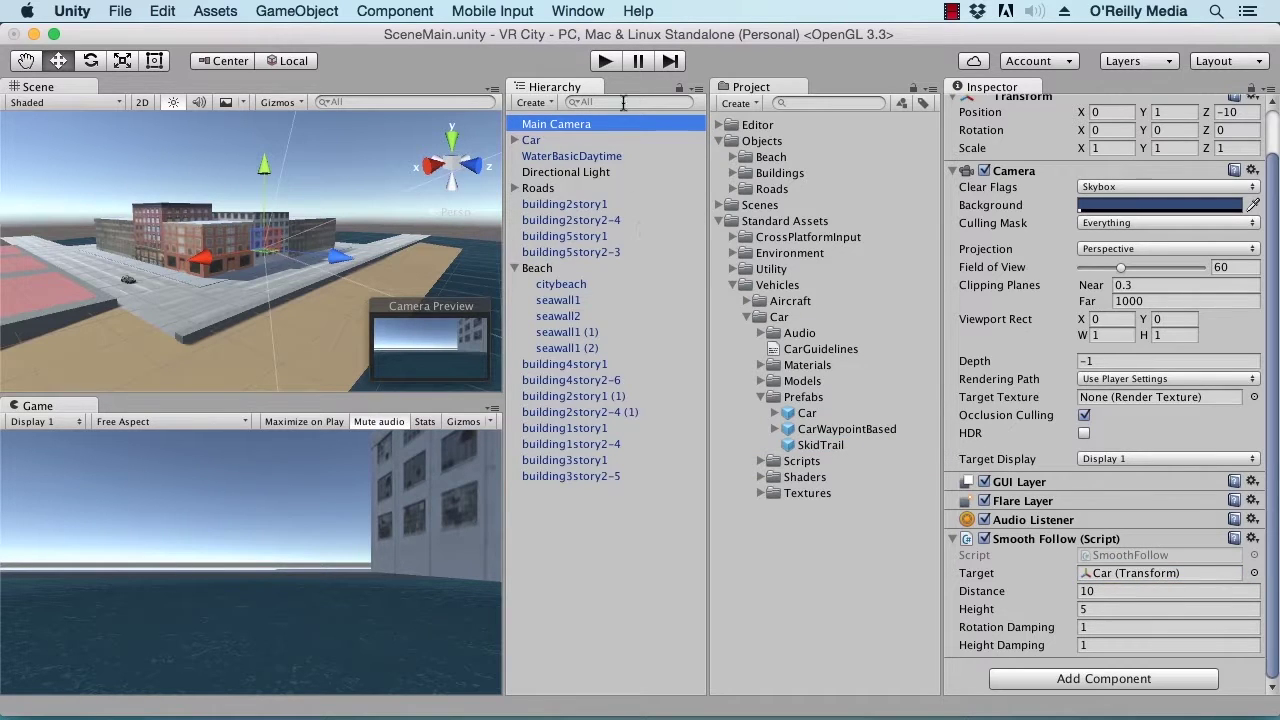
Step: Play the scene to test how the camera follows the car while driving and turning left, and stop playback
left_click(603, 61)
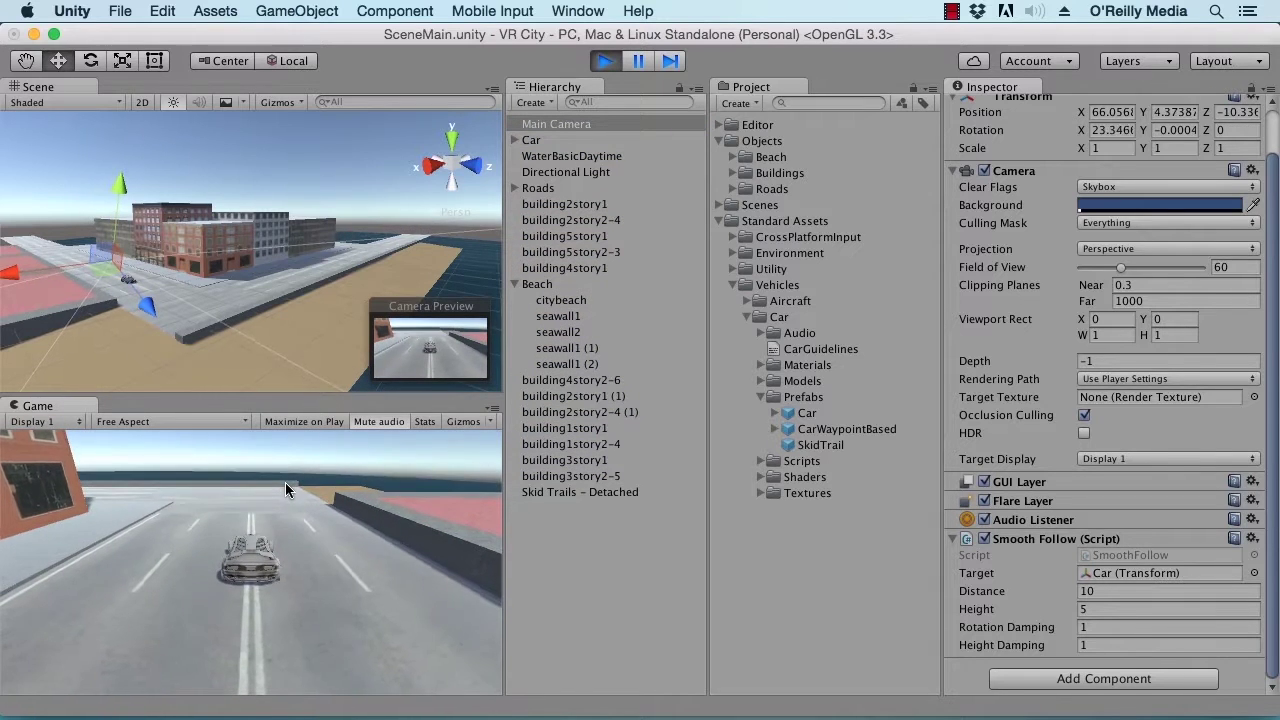
key("Up")
key("Left")
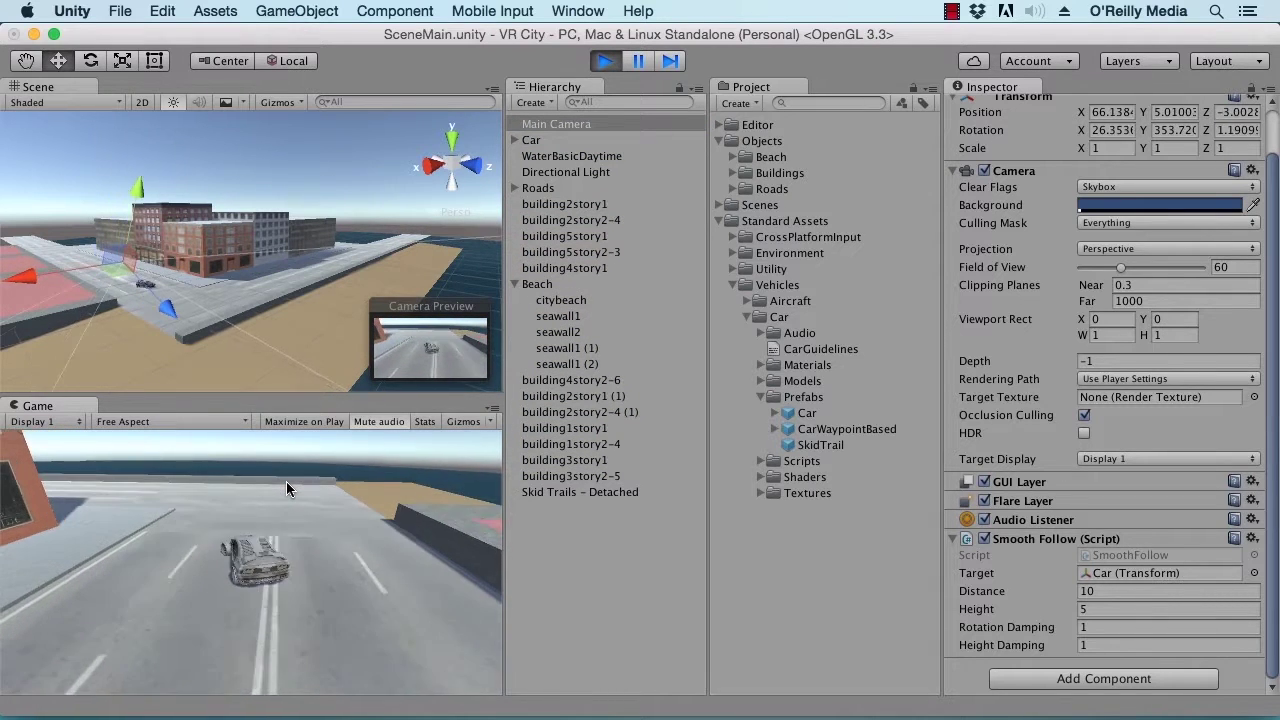
left_click(605, 61)
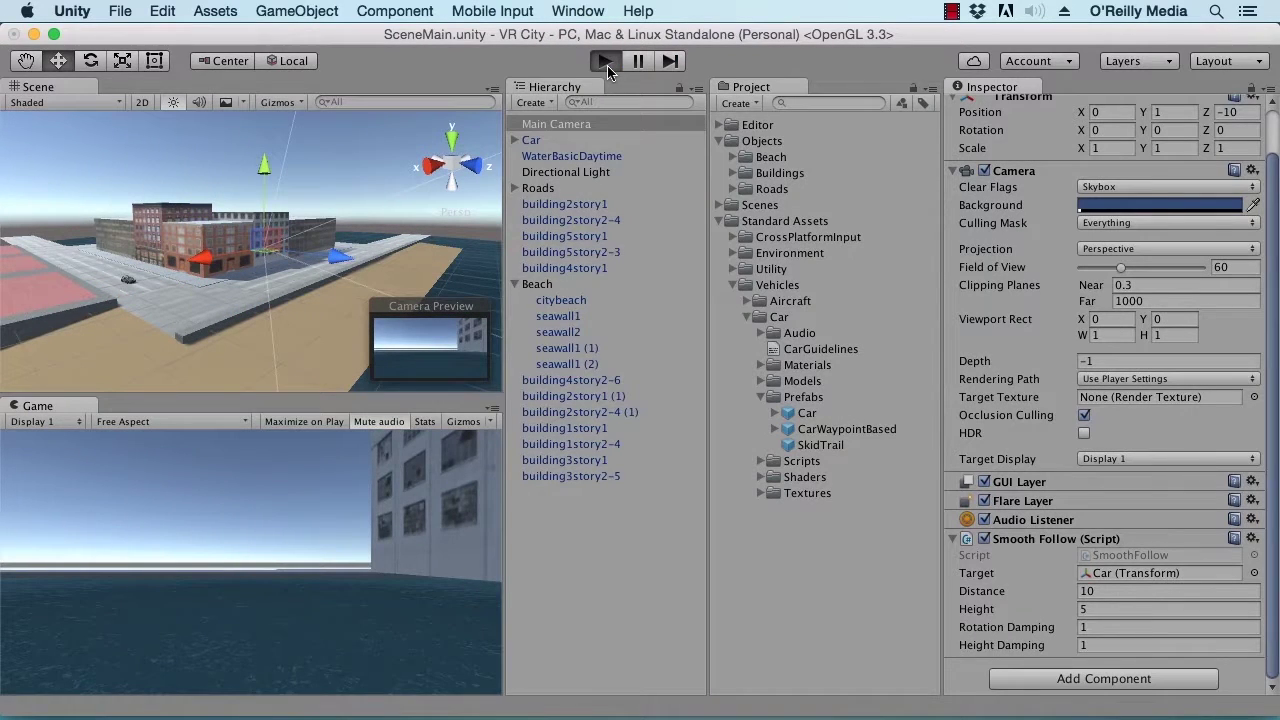
Step: Run the scene, copy the Main Camera's Transform component while it is behind the car, and stop playback
left_click(605, 61)
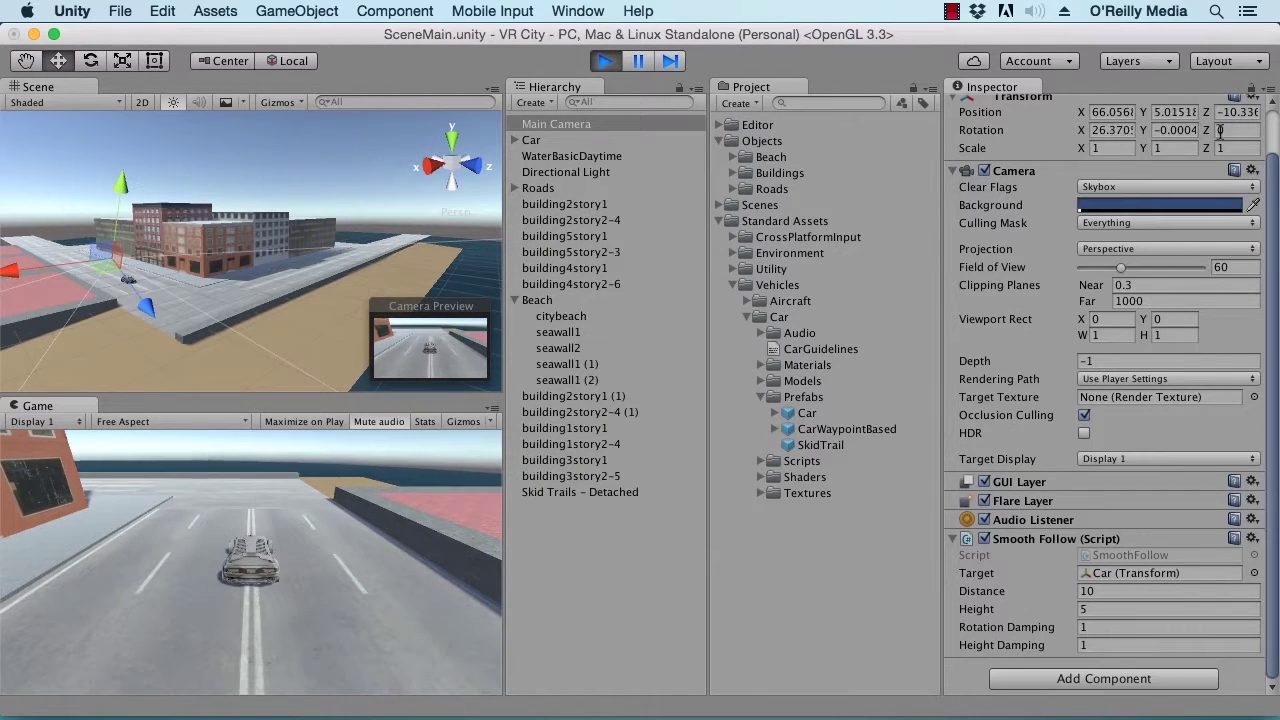
scroll(1227, 150, "up", 2)
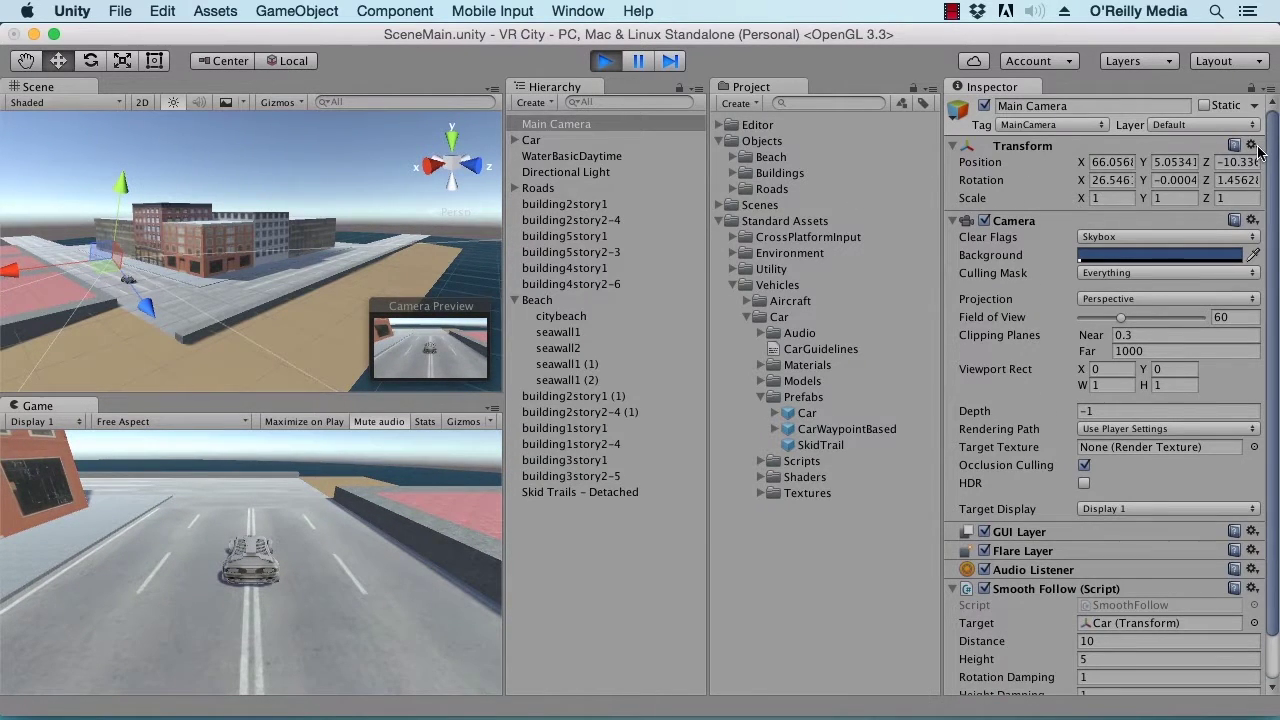
left_click(1254, 146)
left_click(1240, 225)
left_click(606, 62)
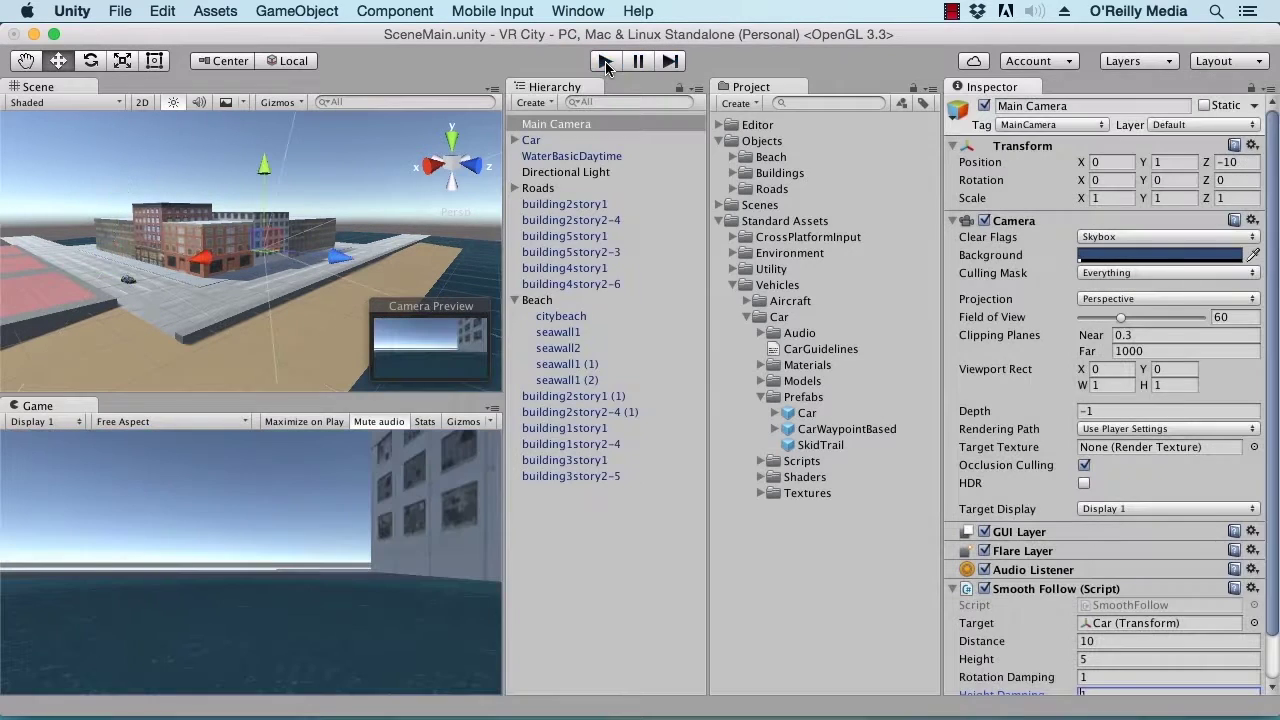
Step: Paste the copied component values into the Main Camera's Transform so it starts behind the car
left_click(598, 142)
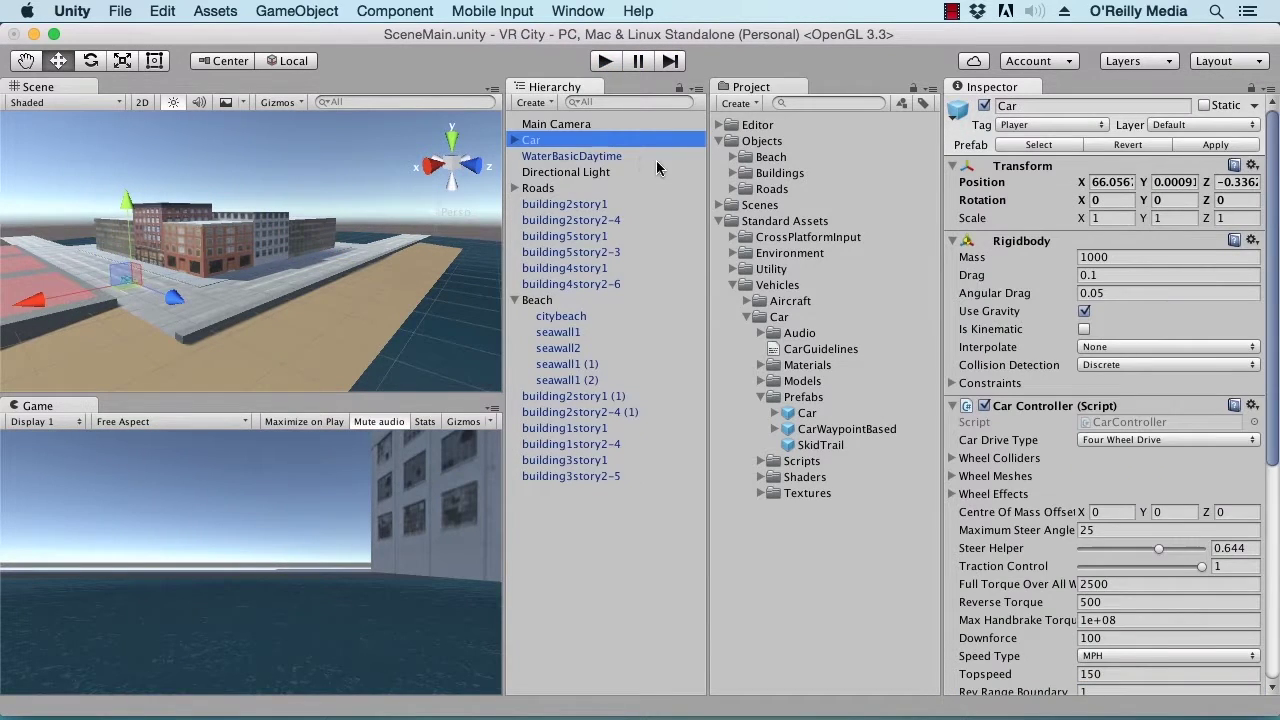
left_click(612, 125)
left_click(1254, 147)
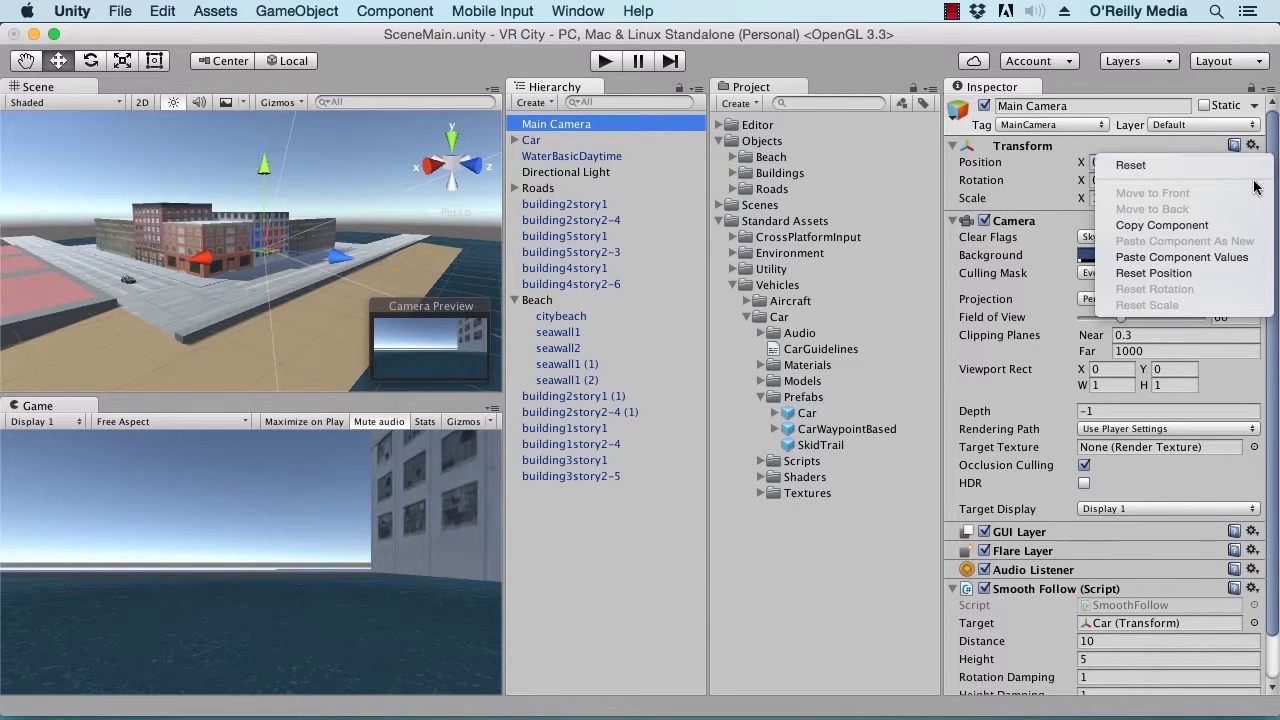
left_click(1240, 258)
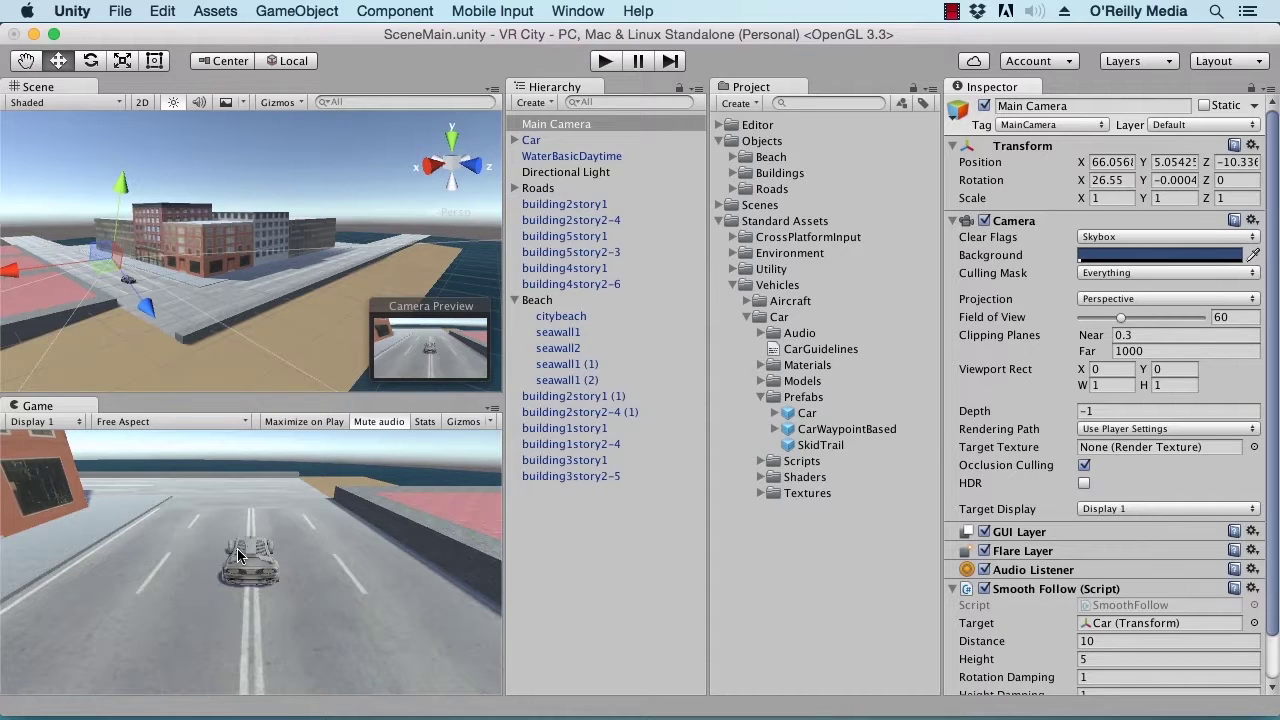
Step: Play the scene and drive the car around the roads, turning and reversing, to test the camera follow, and stop playback
left_click(604, 62)
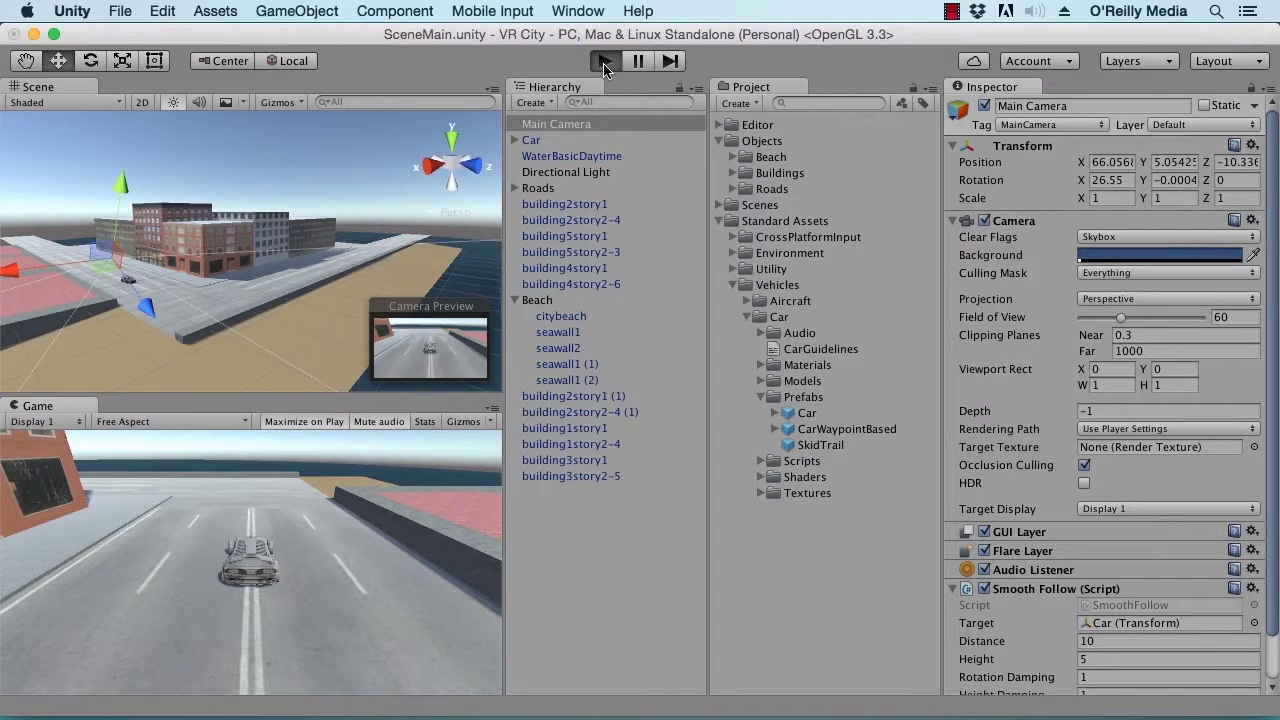
key("Up")
key("Left")
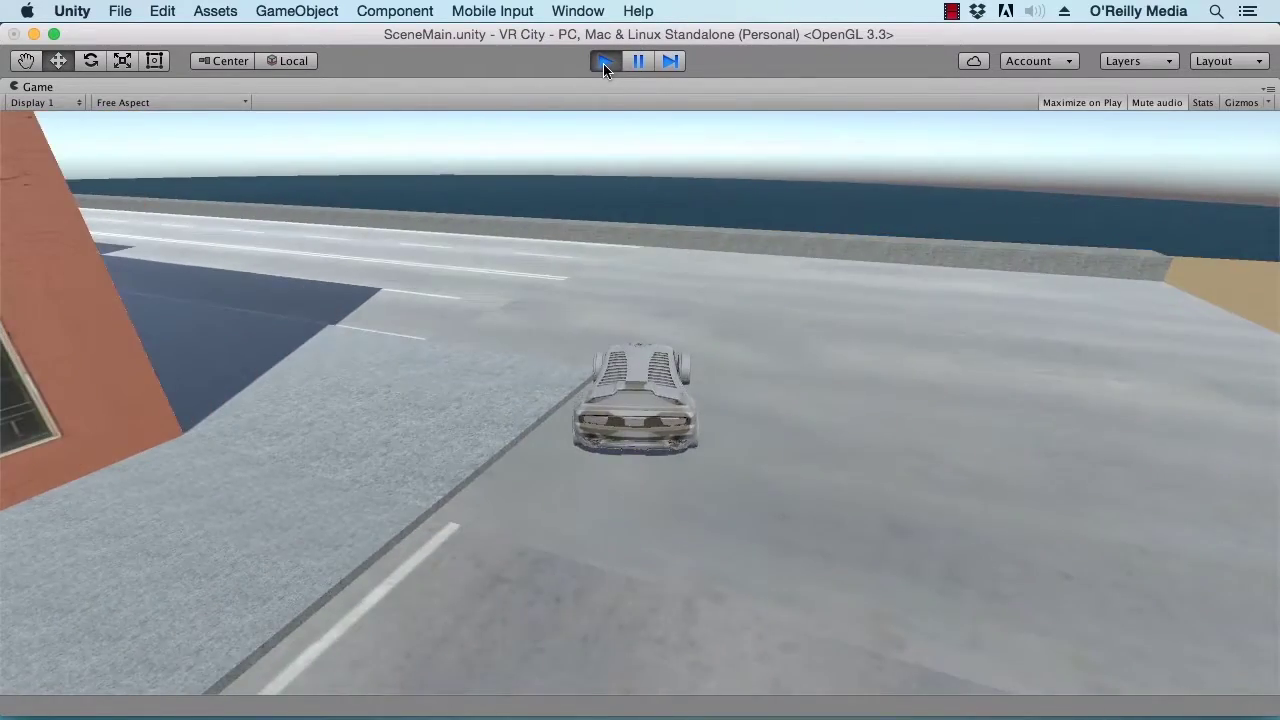
key("Up")
key("Left")
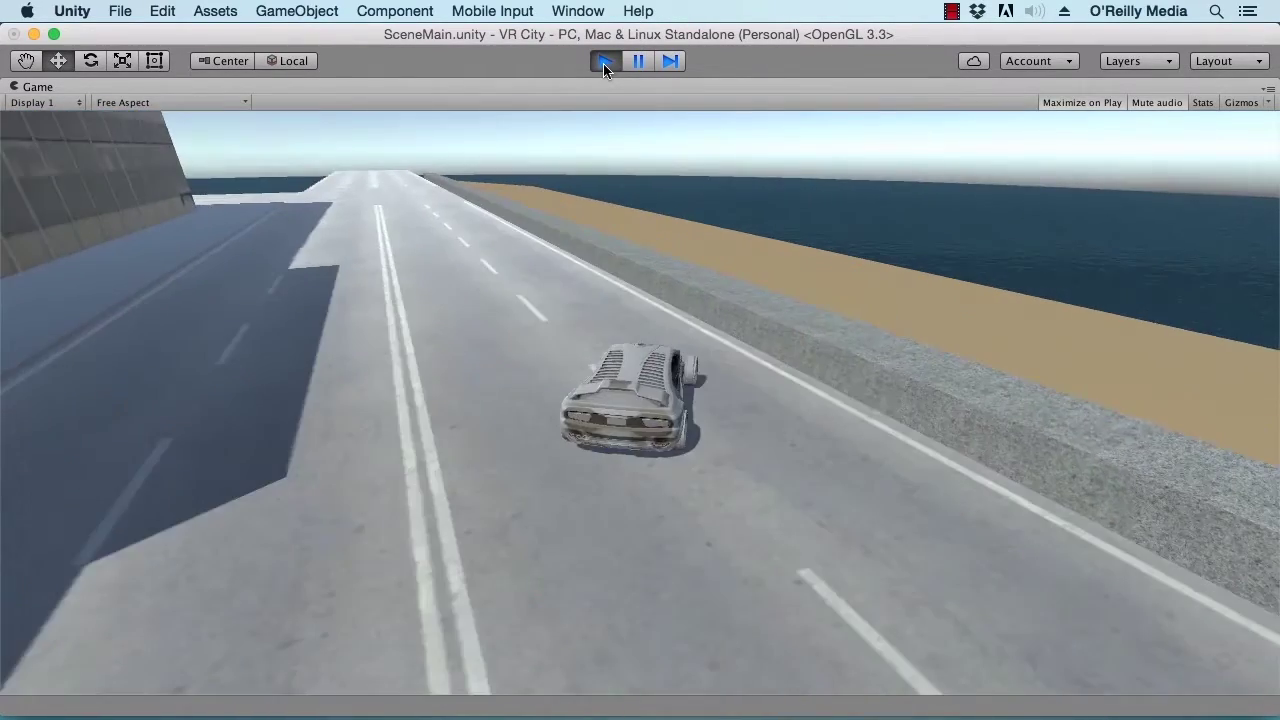
key("Right")
key("Down")
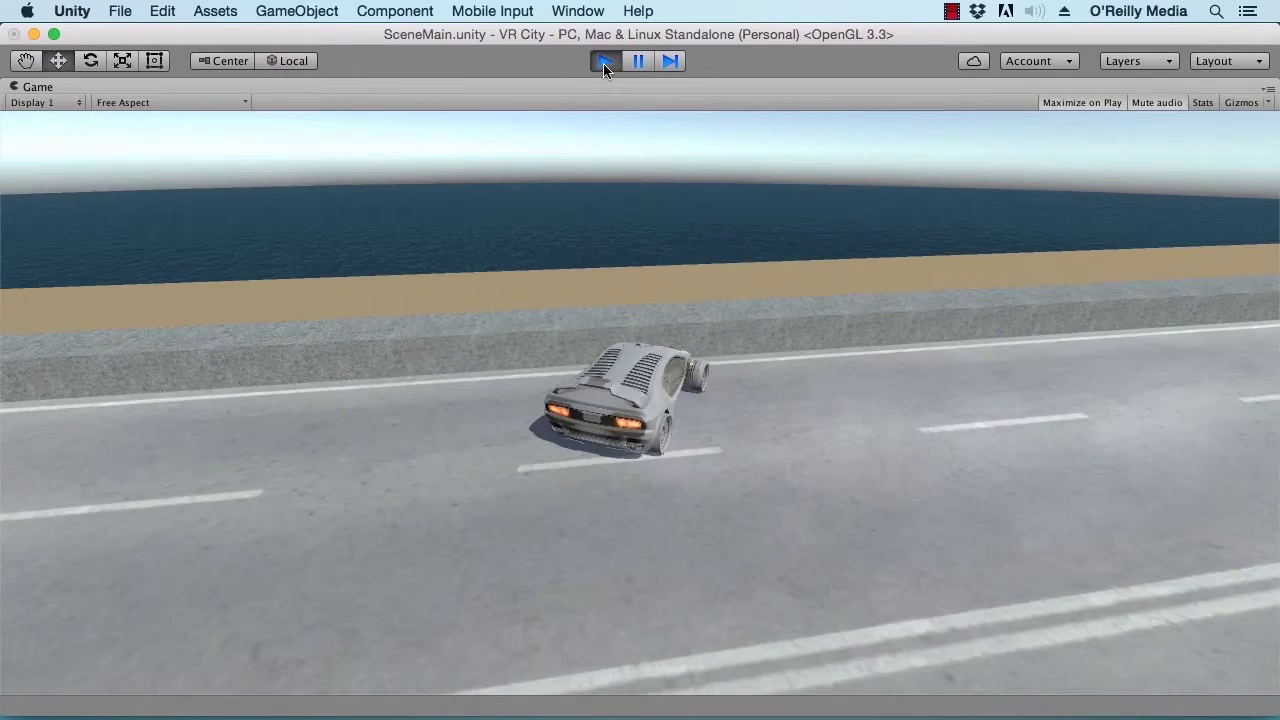
key("Down")
key("Right")
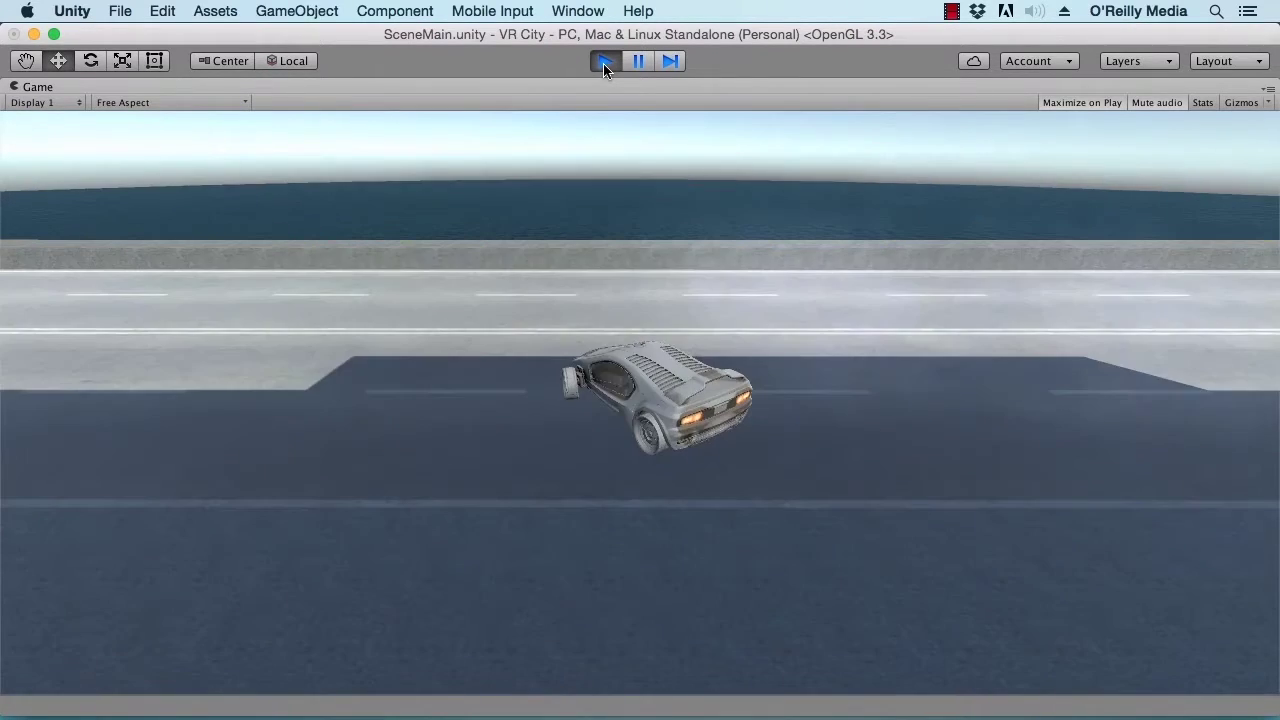
key("Up")
key("Left")
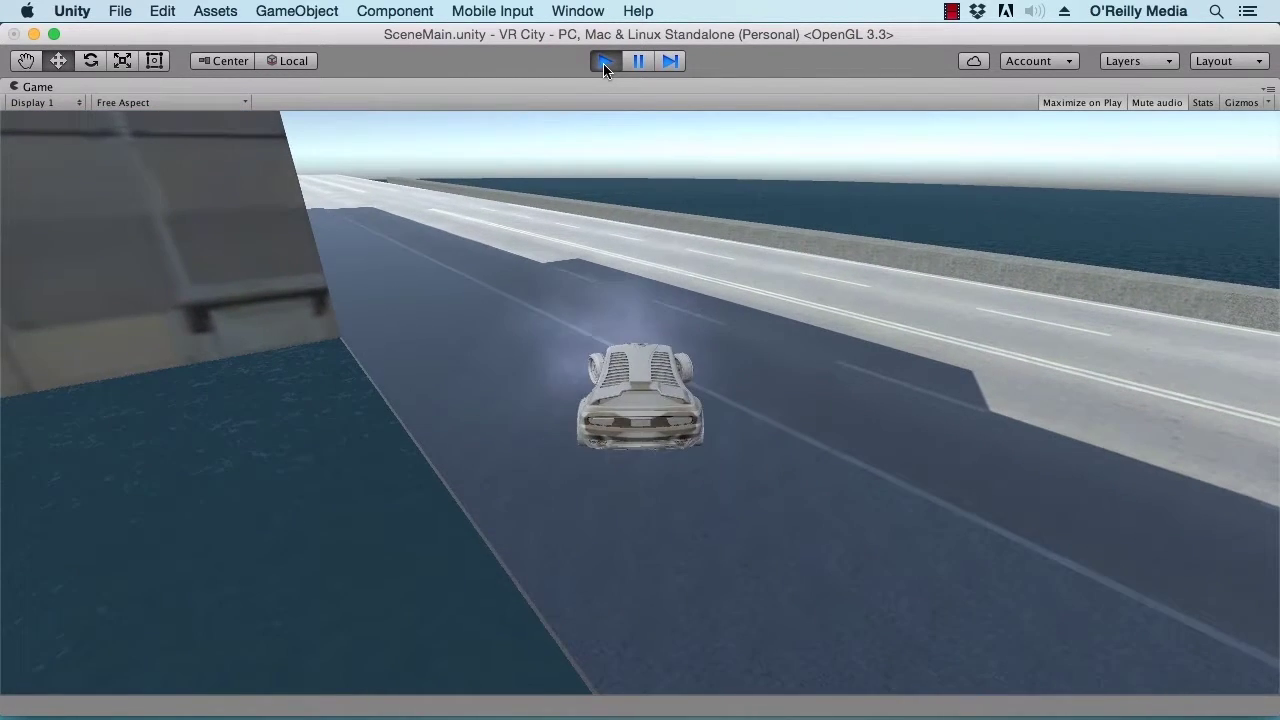
key("Up")
key("Left")
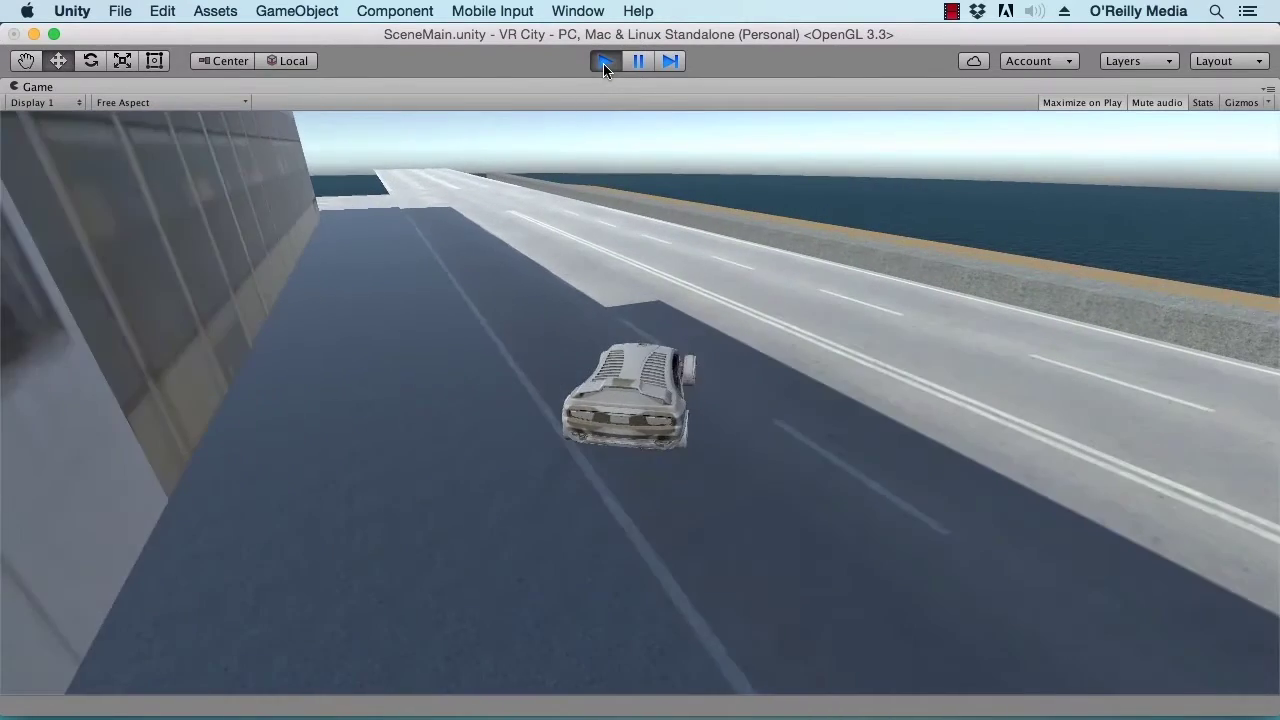
key("Up")
key("Right")
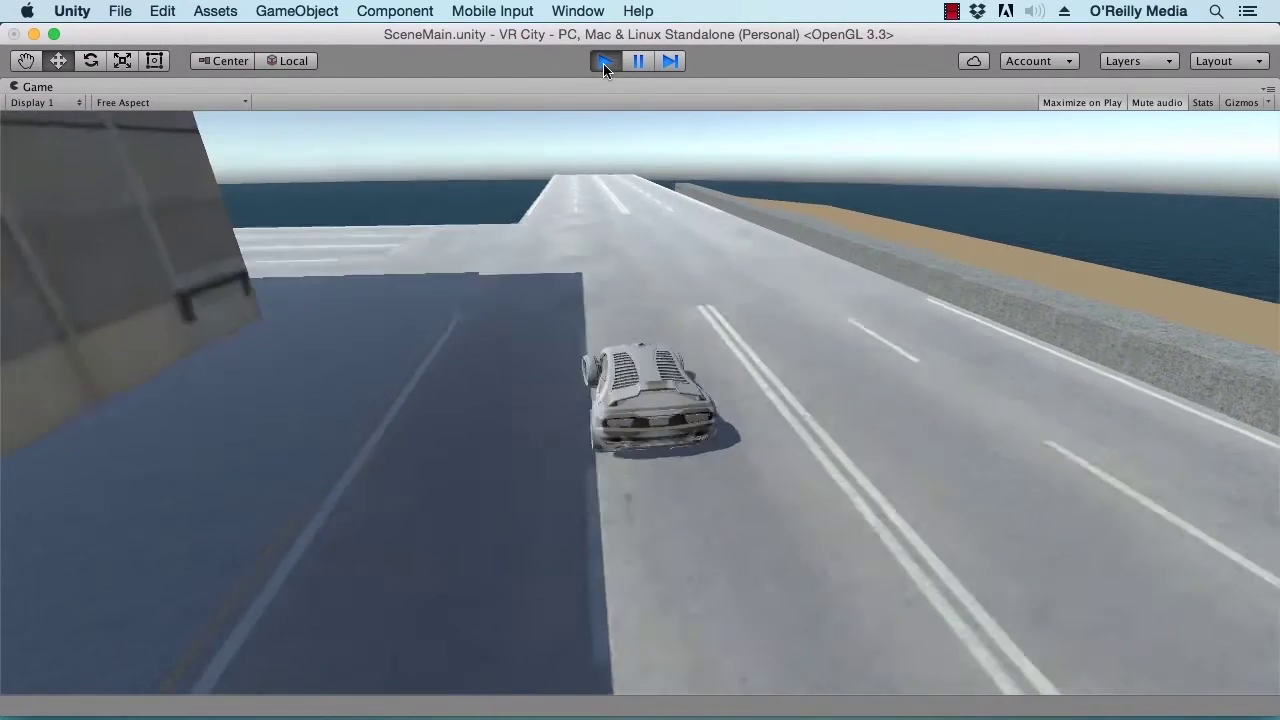
key("Up")
key("Left")
key("Right")
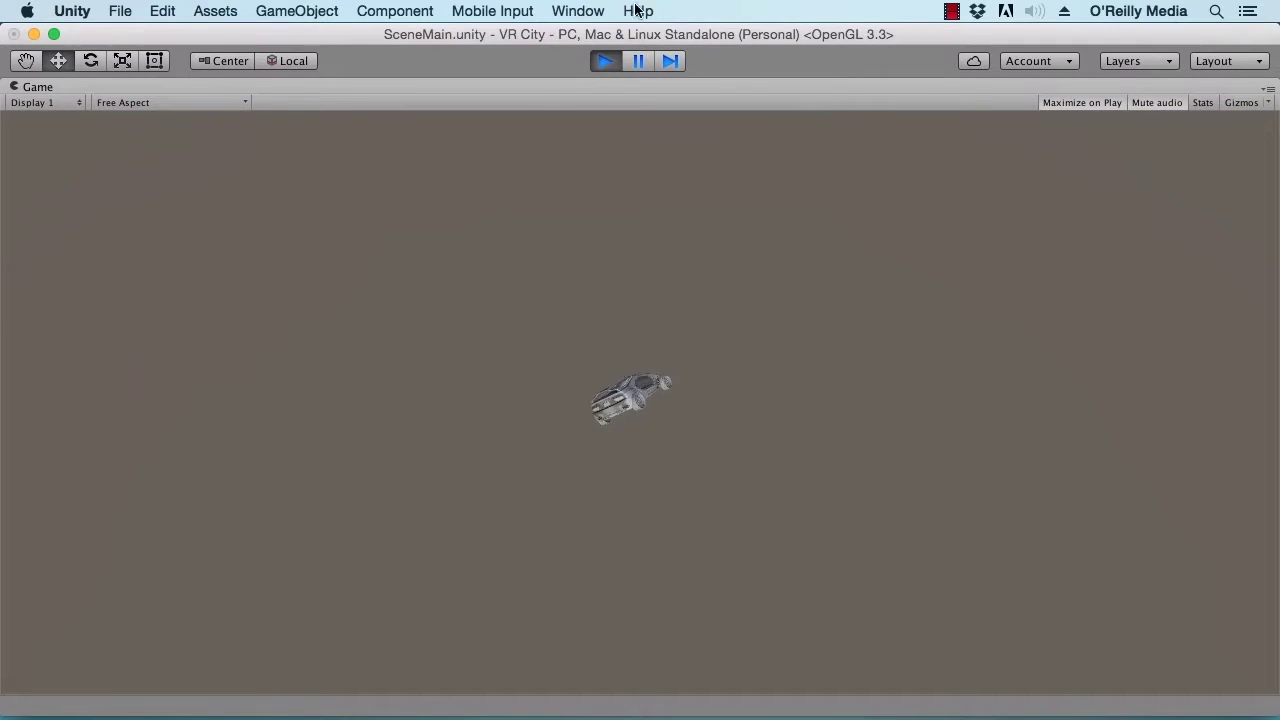
left_click(607, 62)
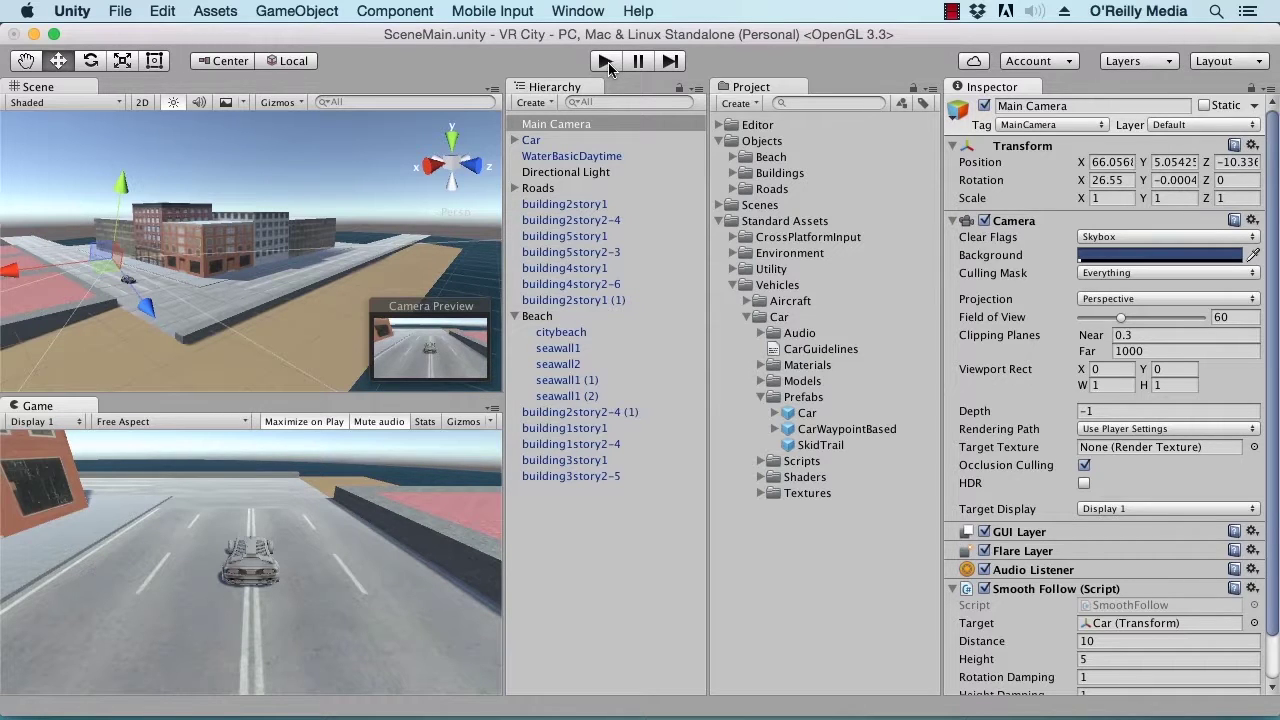
Step: Create an empty game object in the scene and rename it Barrier
left_click(540, 103)
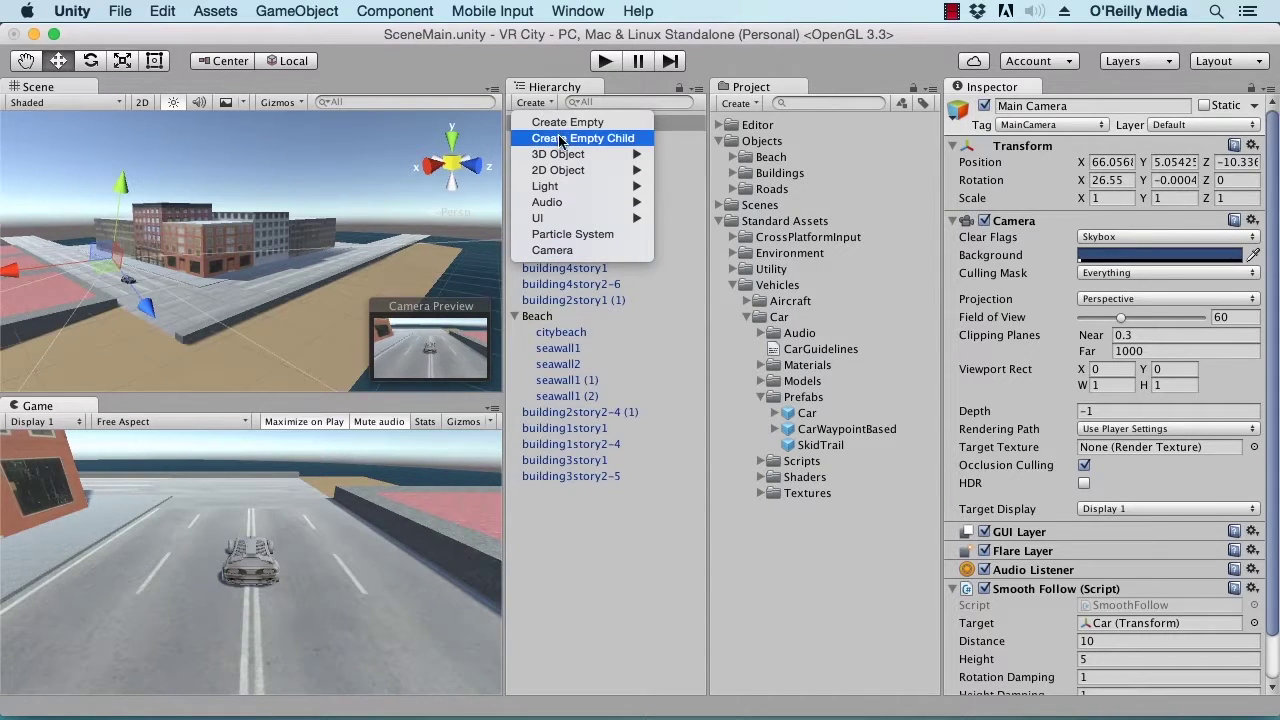
left_click(561, 122)
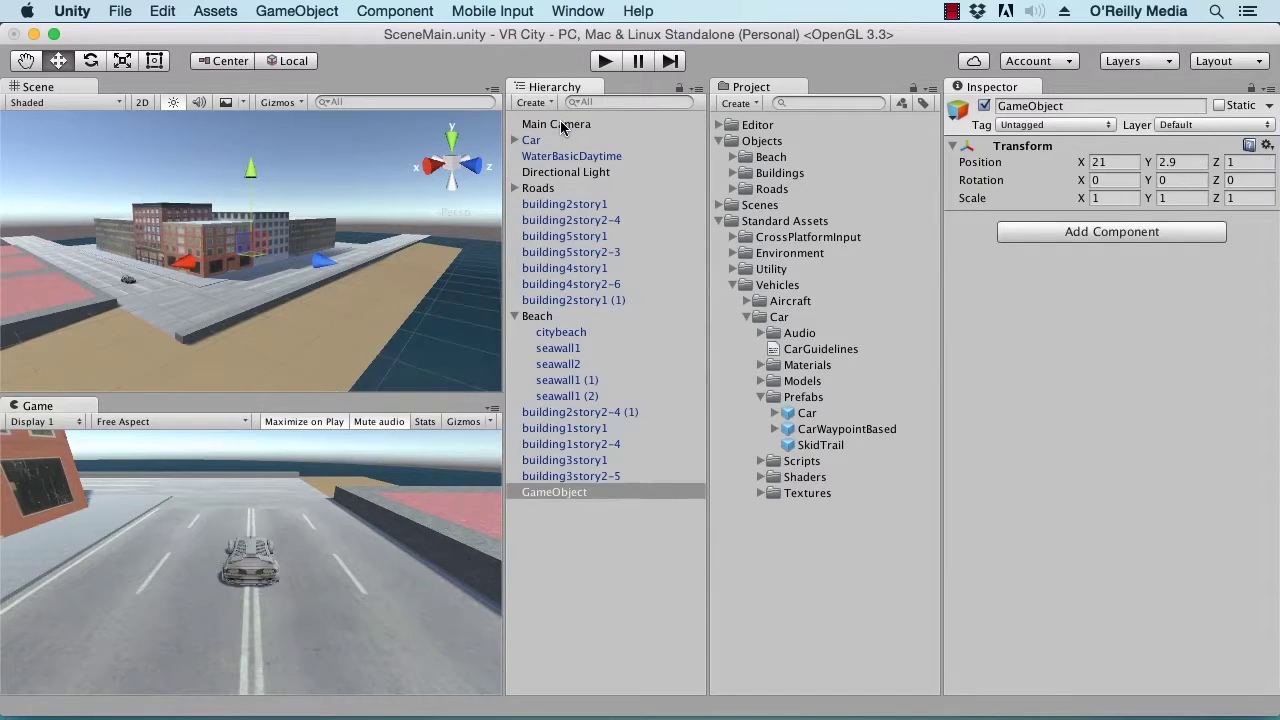
left_click(615, 494)
key("Return")
type("Barrier")
key("Return")
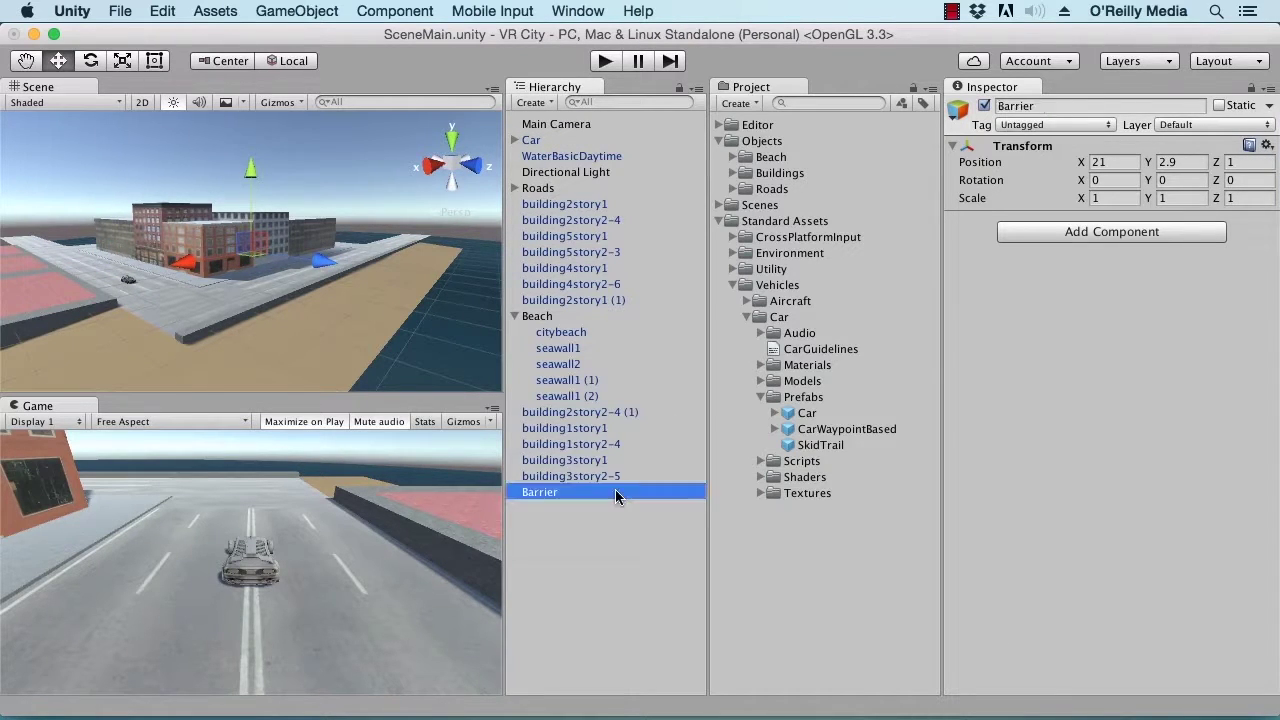
Step: Add a 3D cube to the scene and make it a child of Barrier
left_click(303, 14)
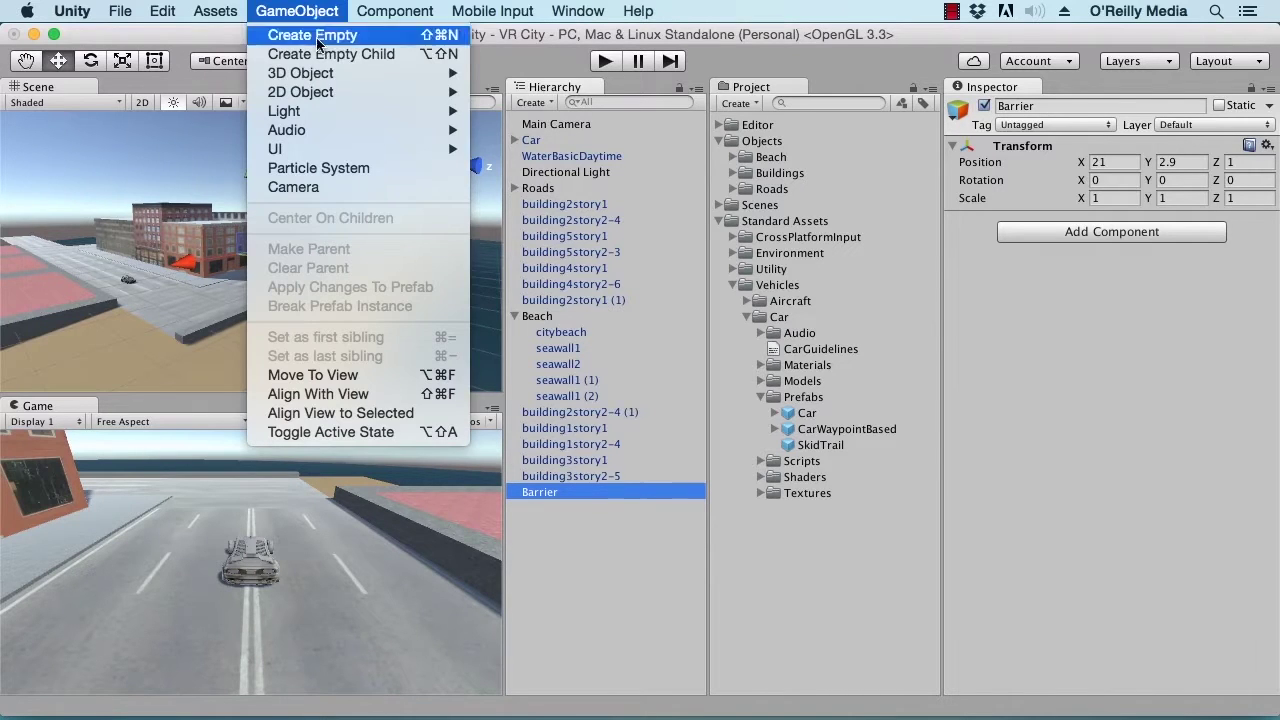
mouse_move(340, 78)
left_click(519, 77)
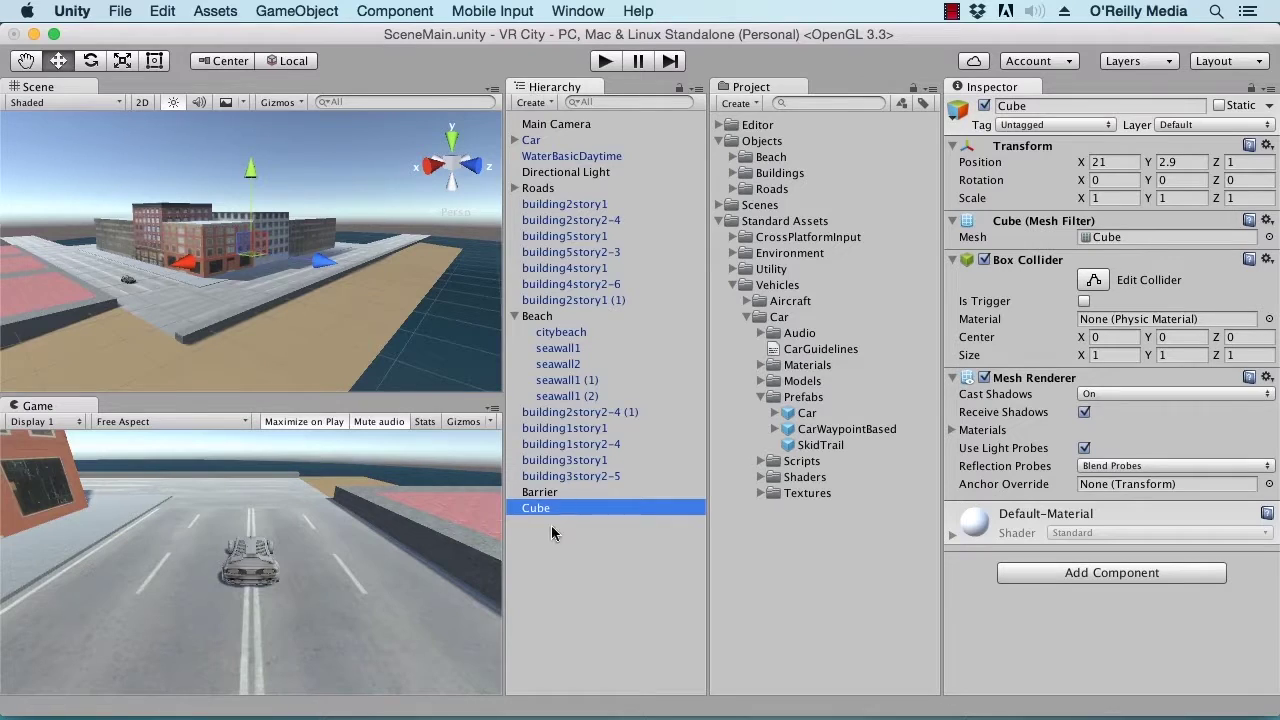
left_click_drag(545, 510, 546, 494)
Step: Set the cube's scale to X 200 and Y 3, and its Z position to -93
left_click(1094, 197)
type("2")
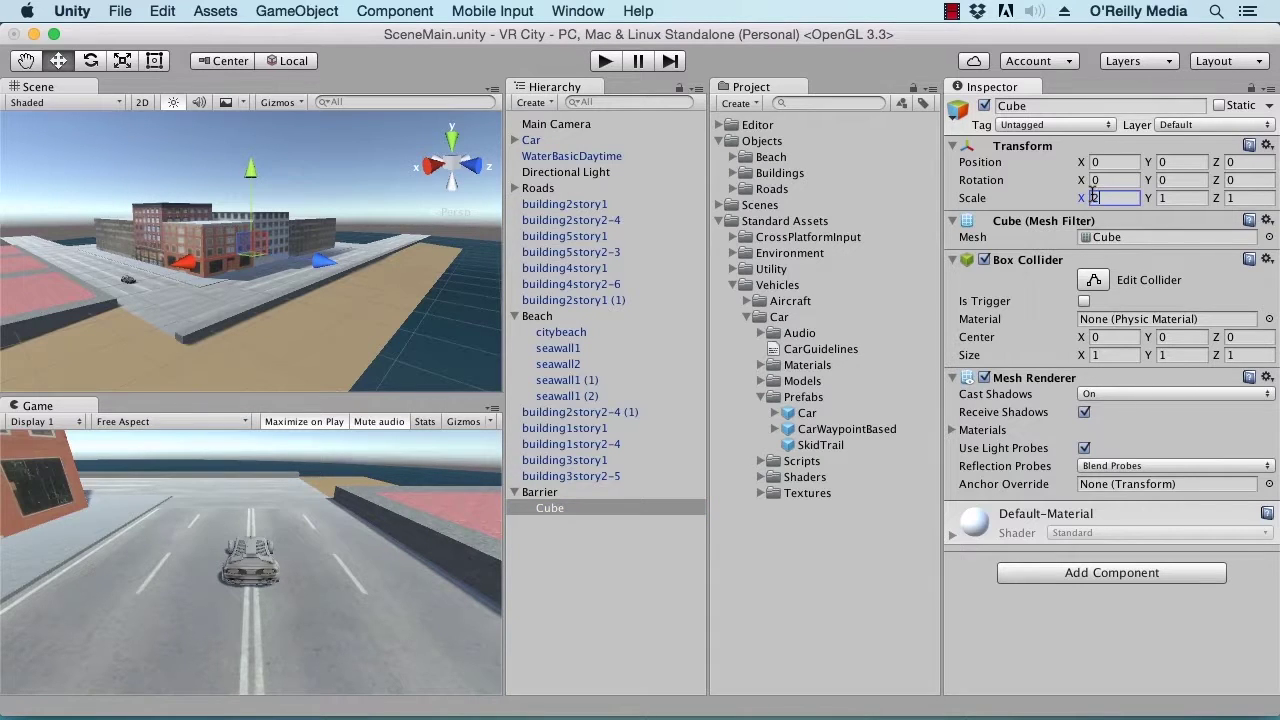
type("00")
key("Tab")
type("3")
key("Tab")
left_click(1242, 163)
type("-93")
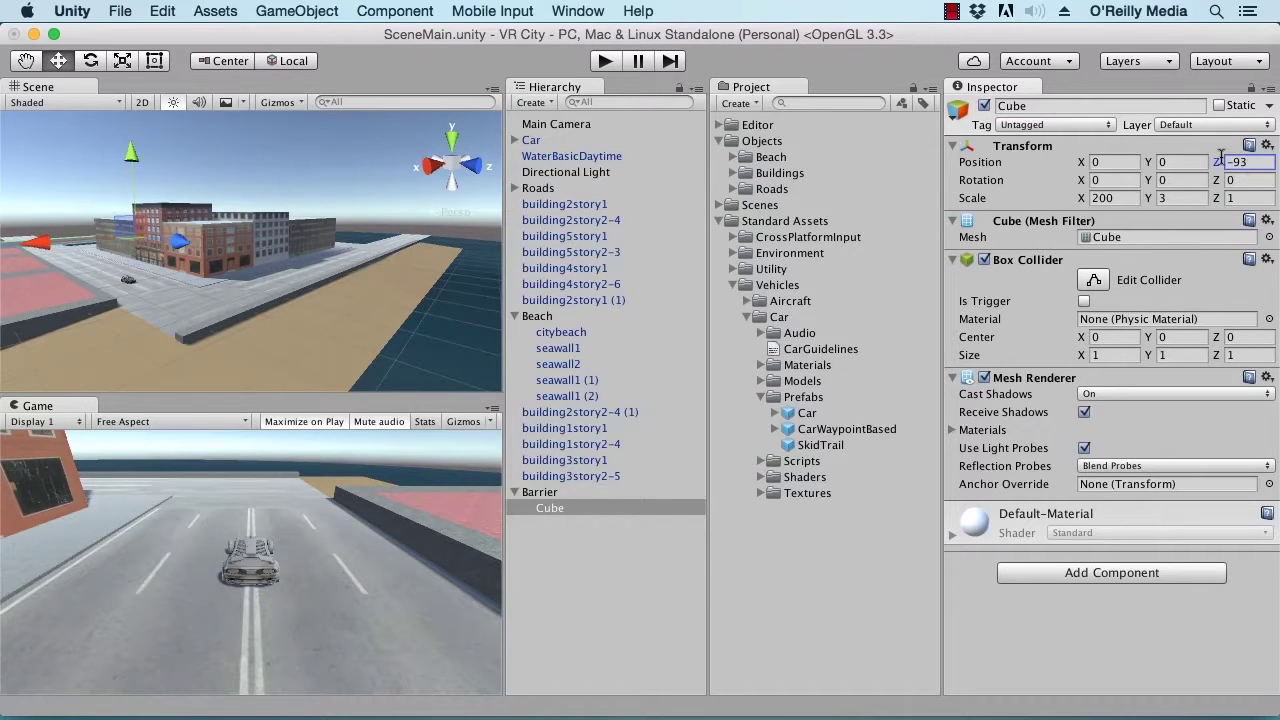
Step: Duplicate the long barrier cube and move the copy to the opposite side of the city at Z position 55
type("f")
scroll(135, 260, "up", 5)
left_click_drag(161, 279, 258, 280, "alt")
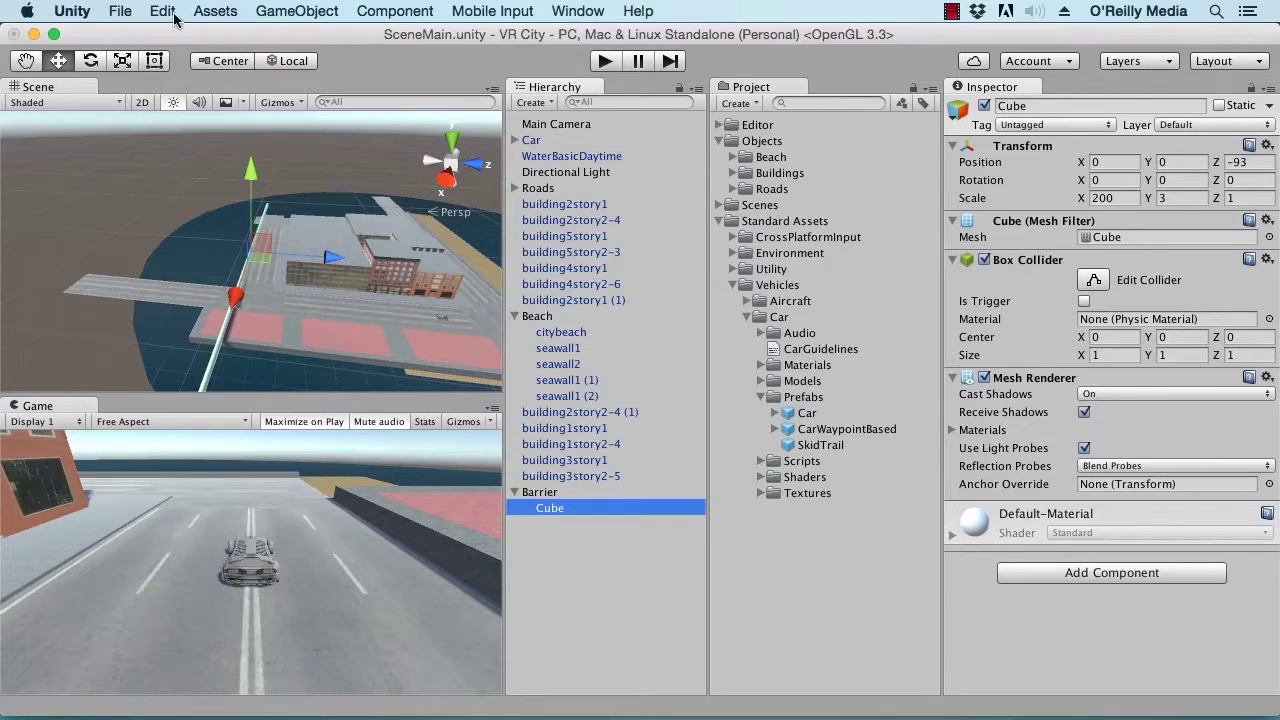
left_click(166, 12)
left_click(222, 157)
scroll(335, 265, "down", 5)
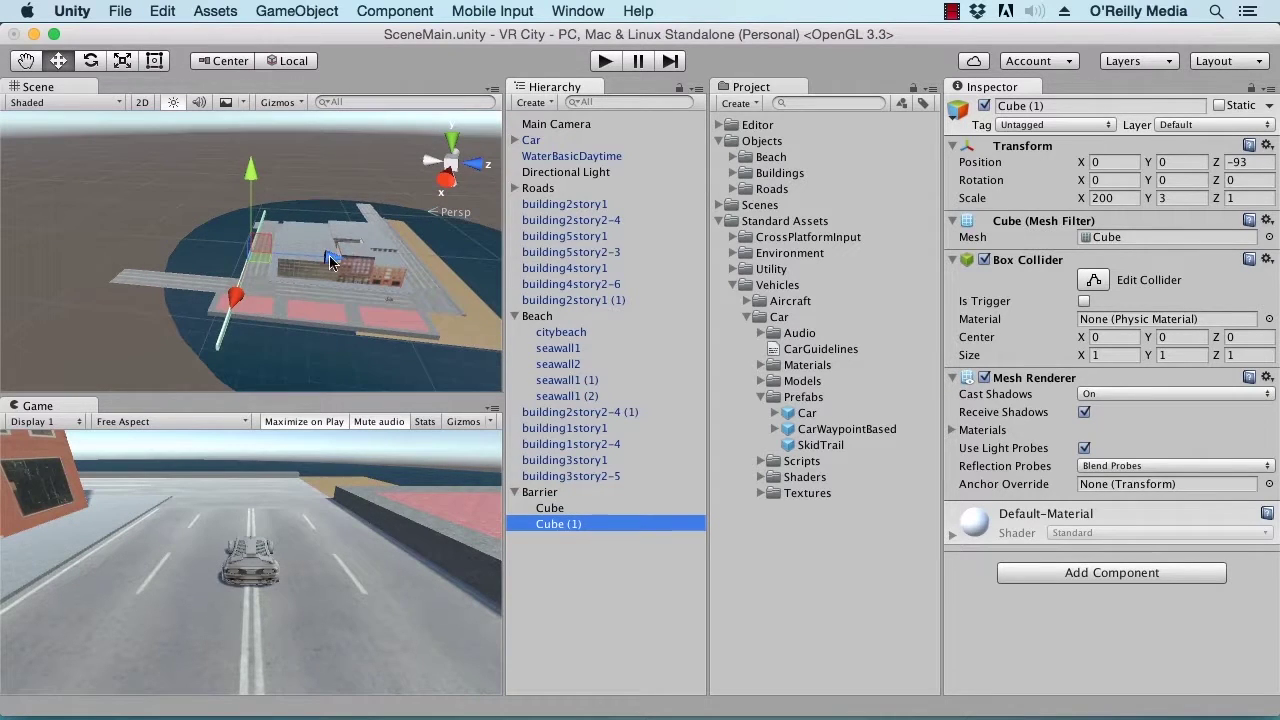
left_click_drag(362, 262, 522, 270)
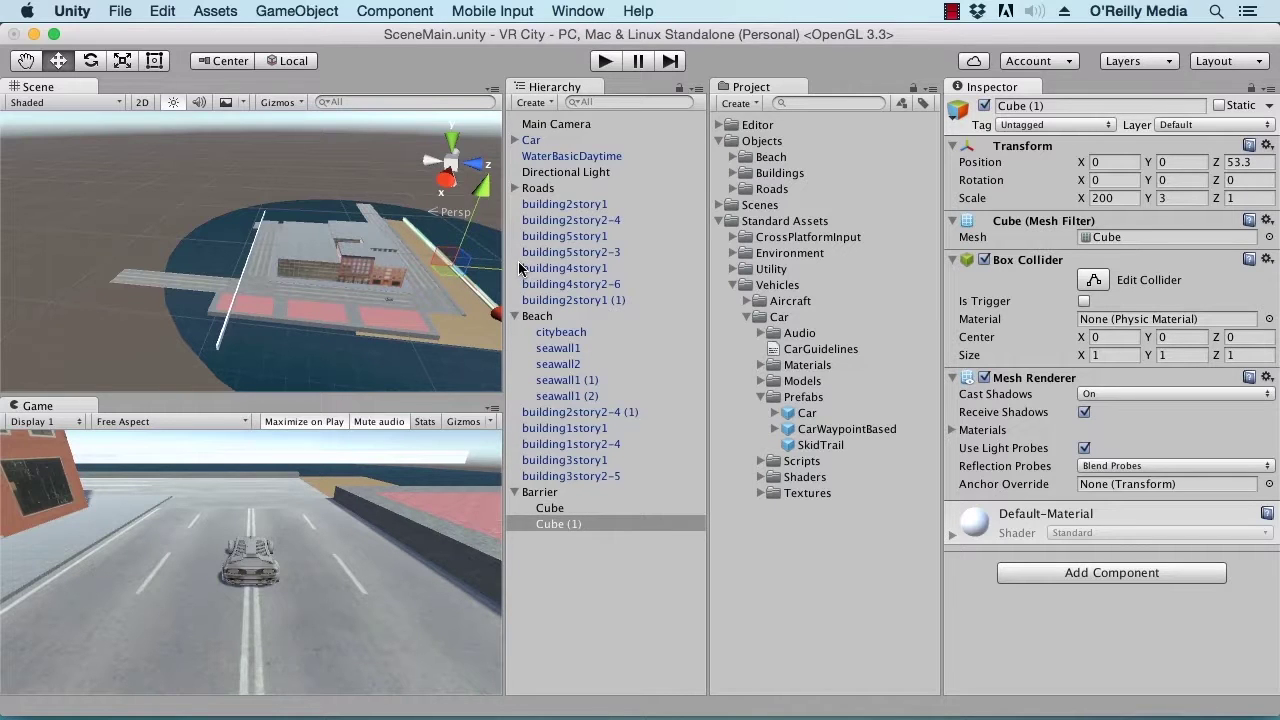
left_click(1263, 165)
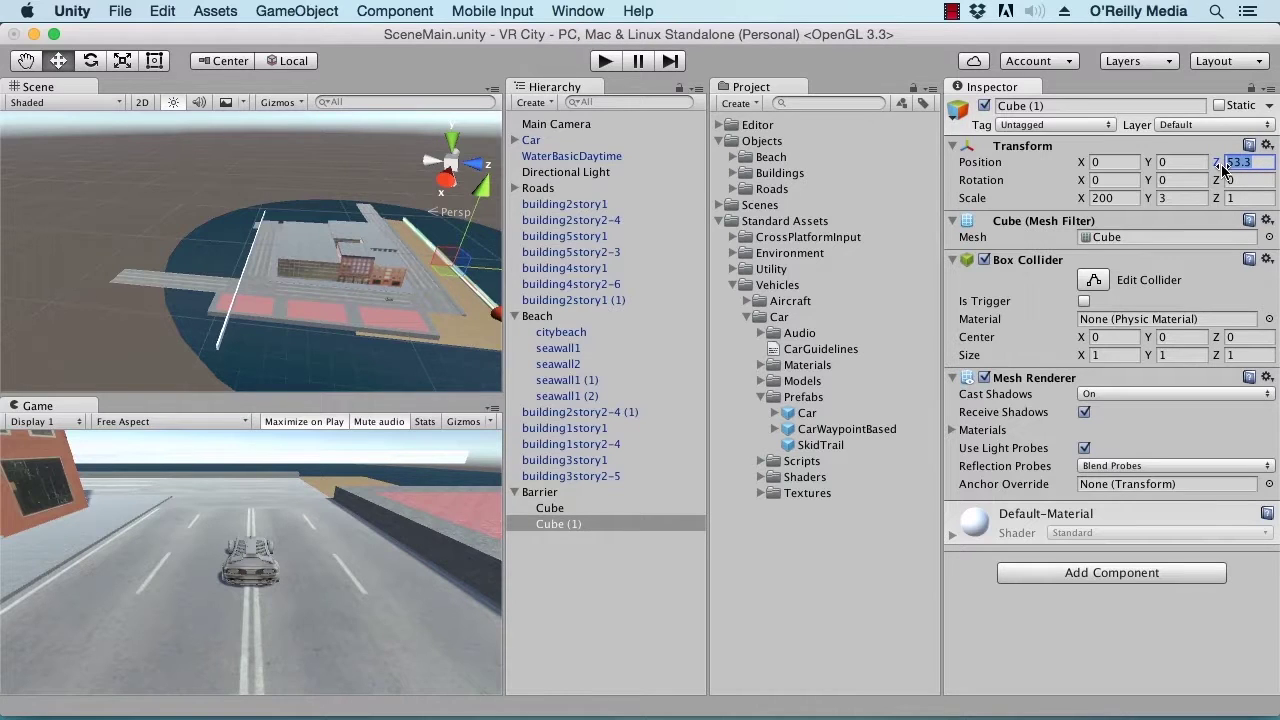
type("55")
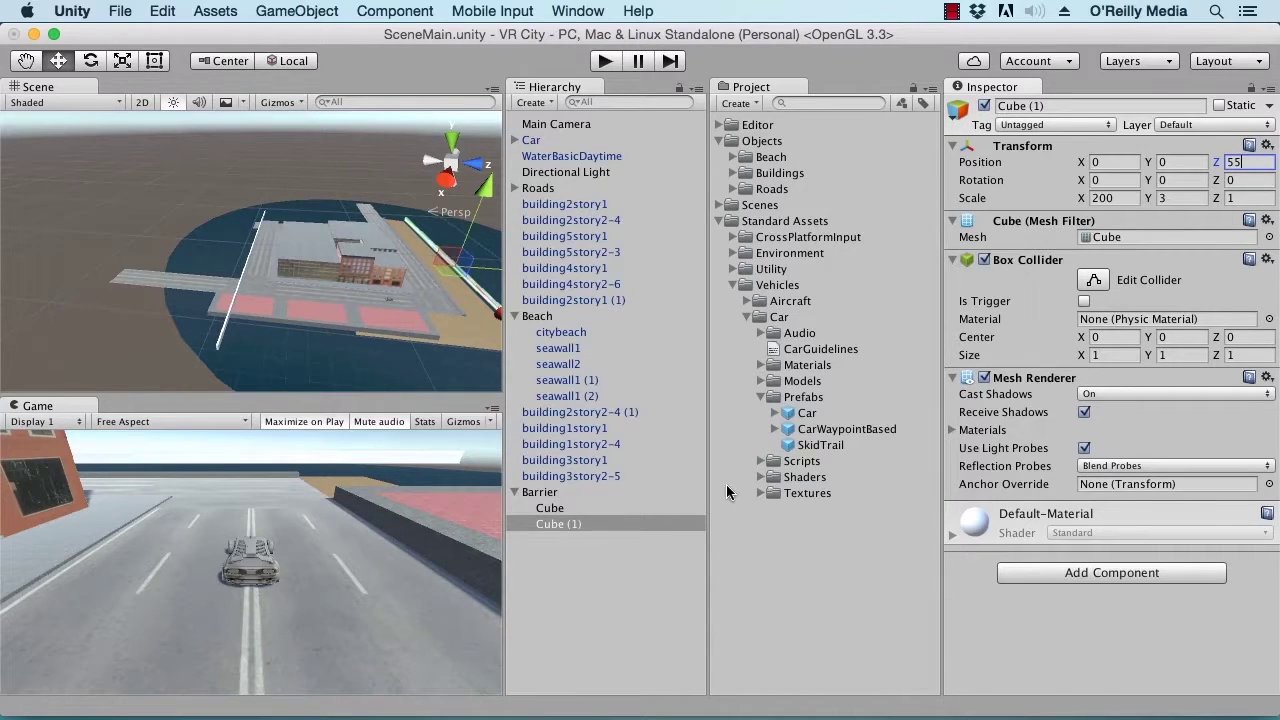
Step: Create another 3D cube and nest it under Barrier alongside the two existing walls
left_click(297, 11)
mouse_move(313, 80)
left_click(506, 74)
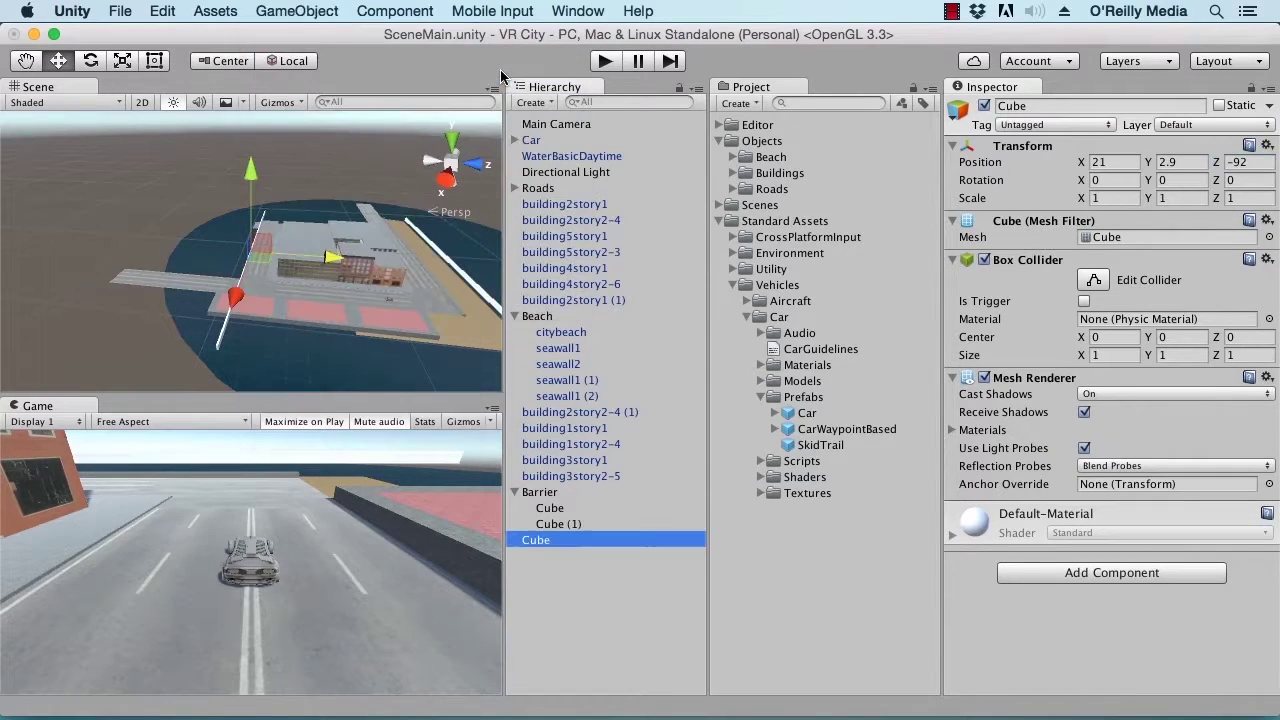
left_click_drag(536, 540, 557, 495)
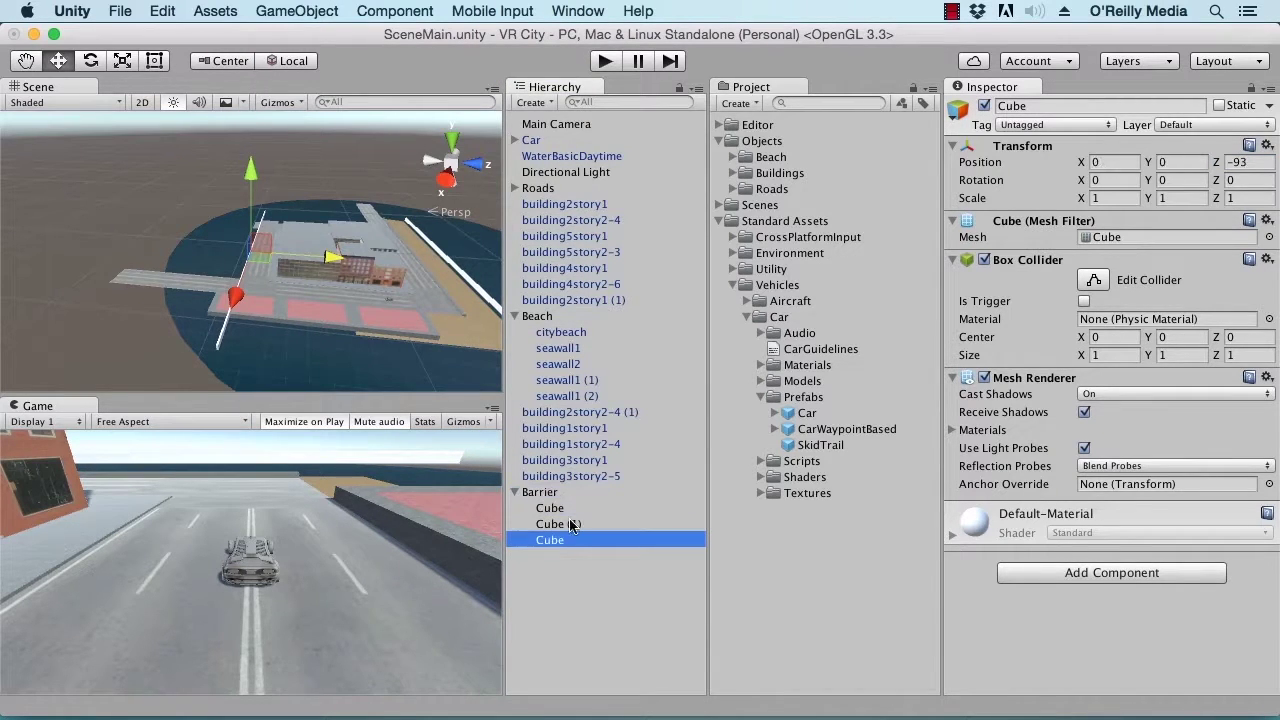
Step: Set the new cube's Z scale to 200 and move it along the city's side edge to X 76 and Z -27
left_click(571, 524)
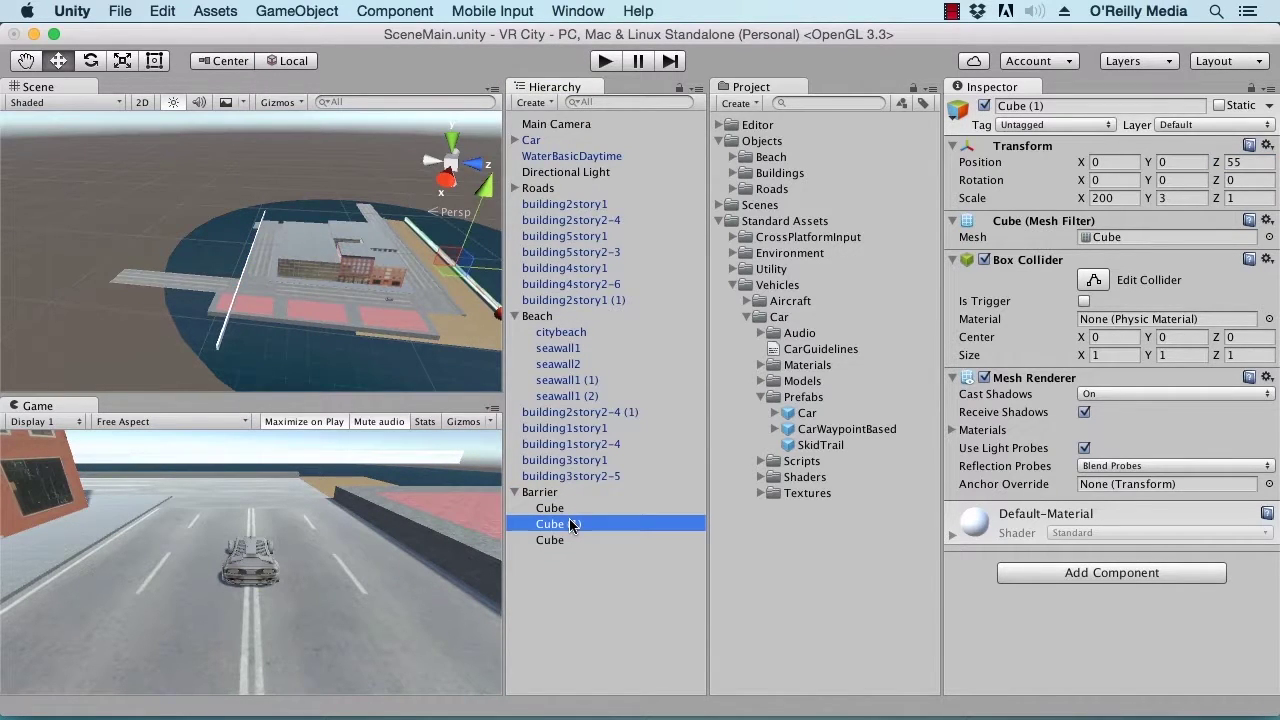
left_click(556, 540)
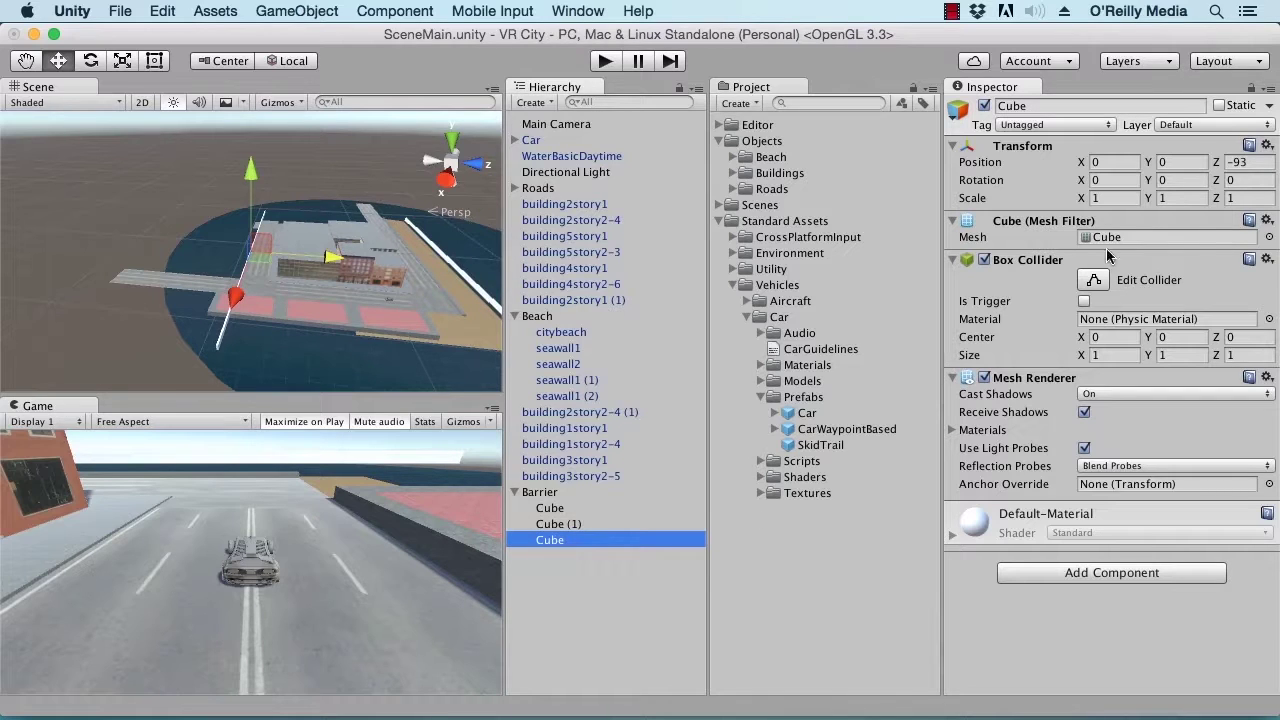
left_click(1239, 198)
type("200")
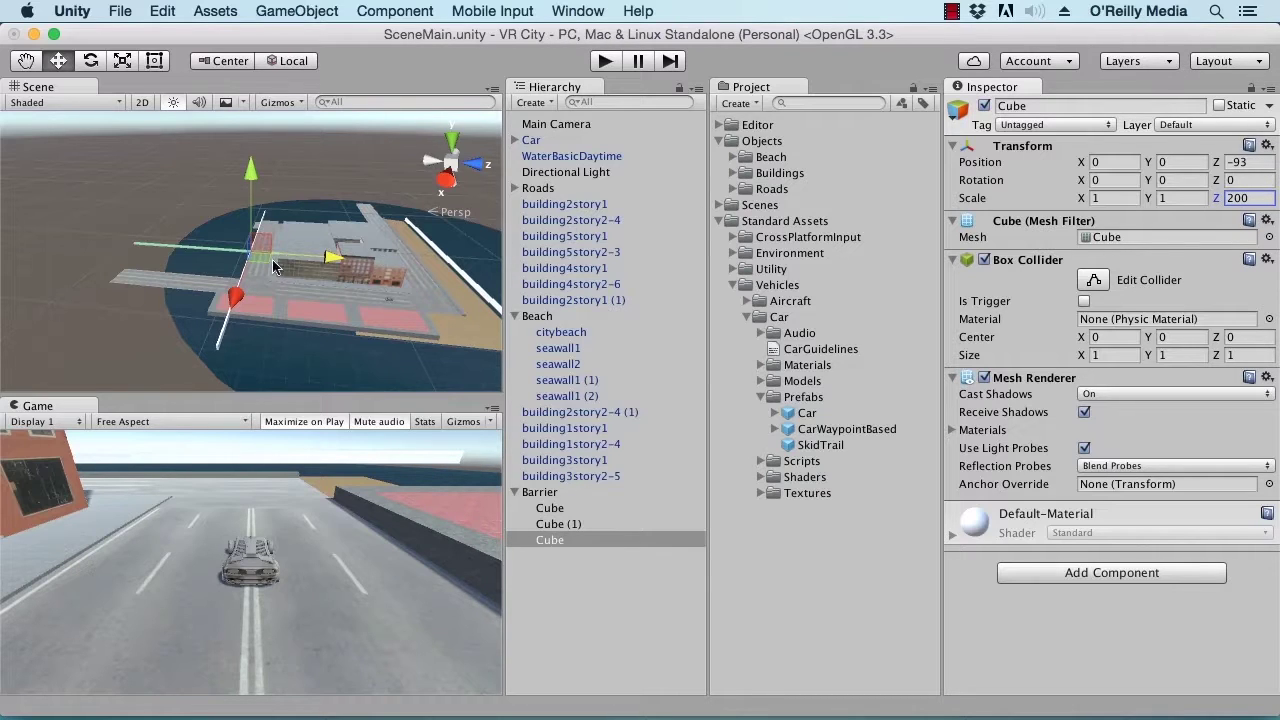
left_click_drag(238, 300, 238, 362)
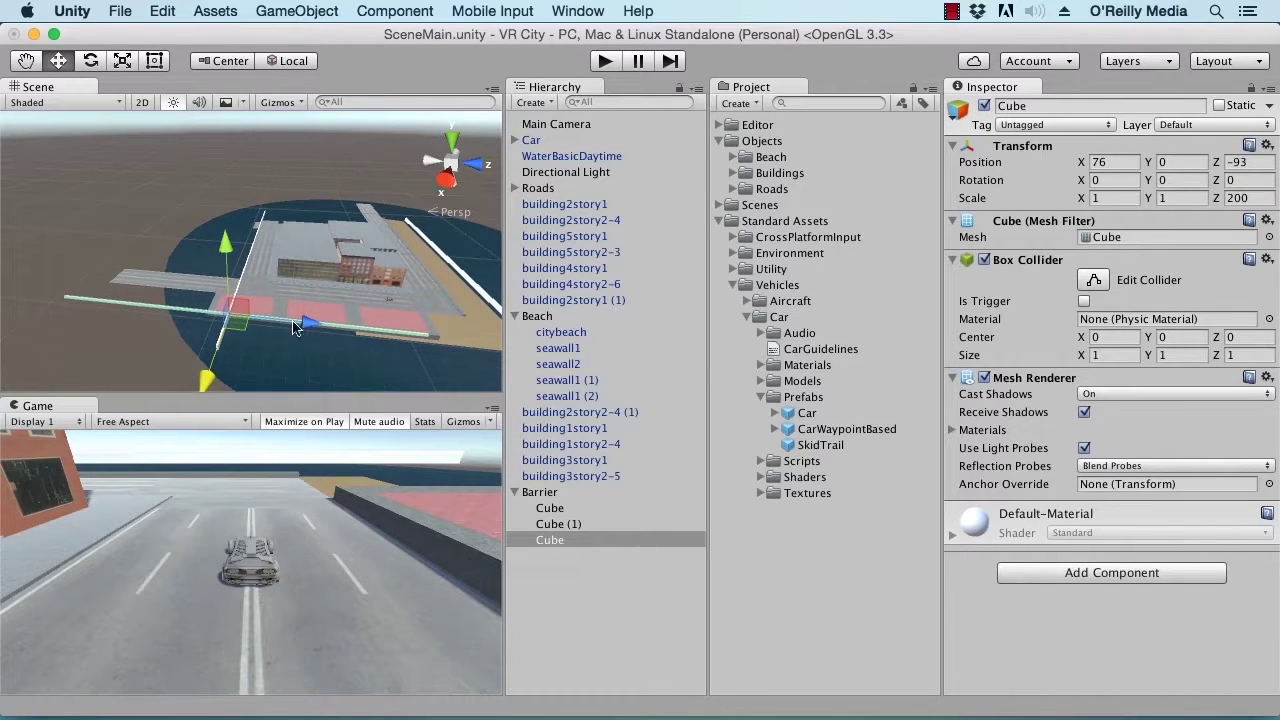
left_click_drag(316, 328, 444, 332)
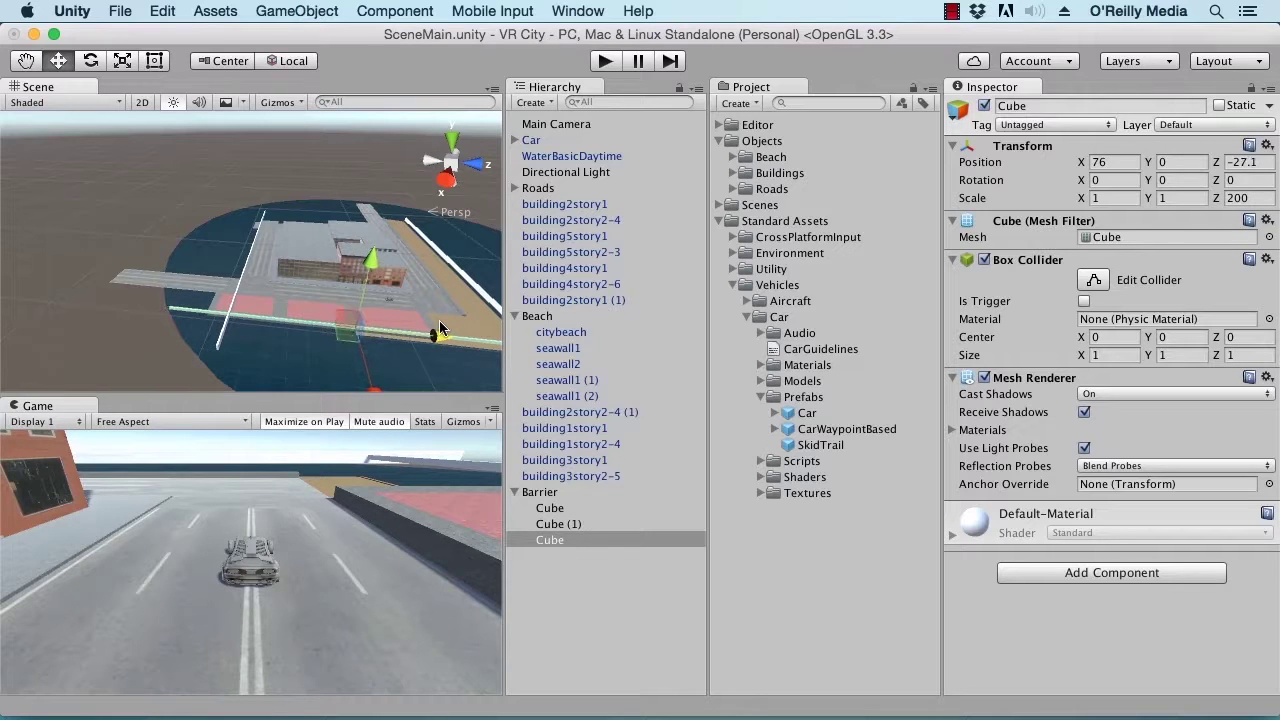
left_click(1263, 163)
type("-27")
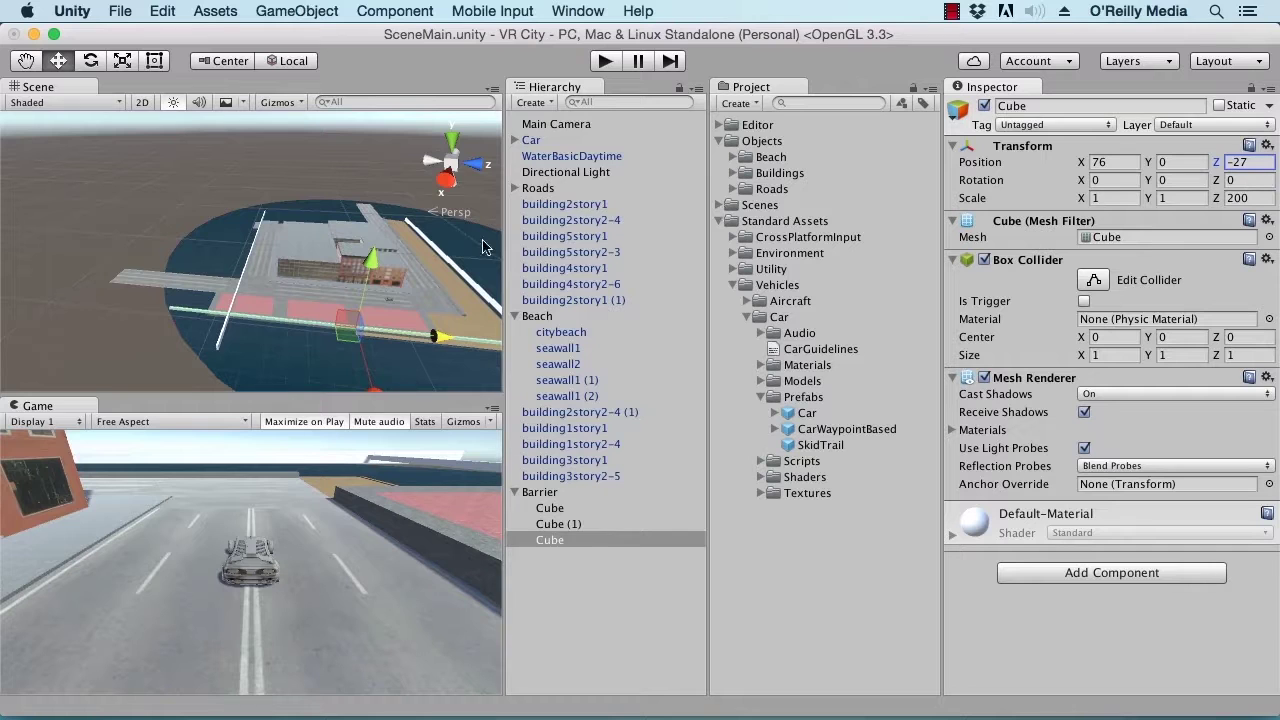
Step: Shift the side barrier cube inward to X position 73 and set its Y scale to 3
left_click_drag(370, 290, 310, 290, "alt")
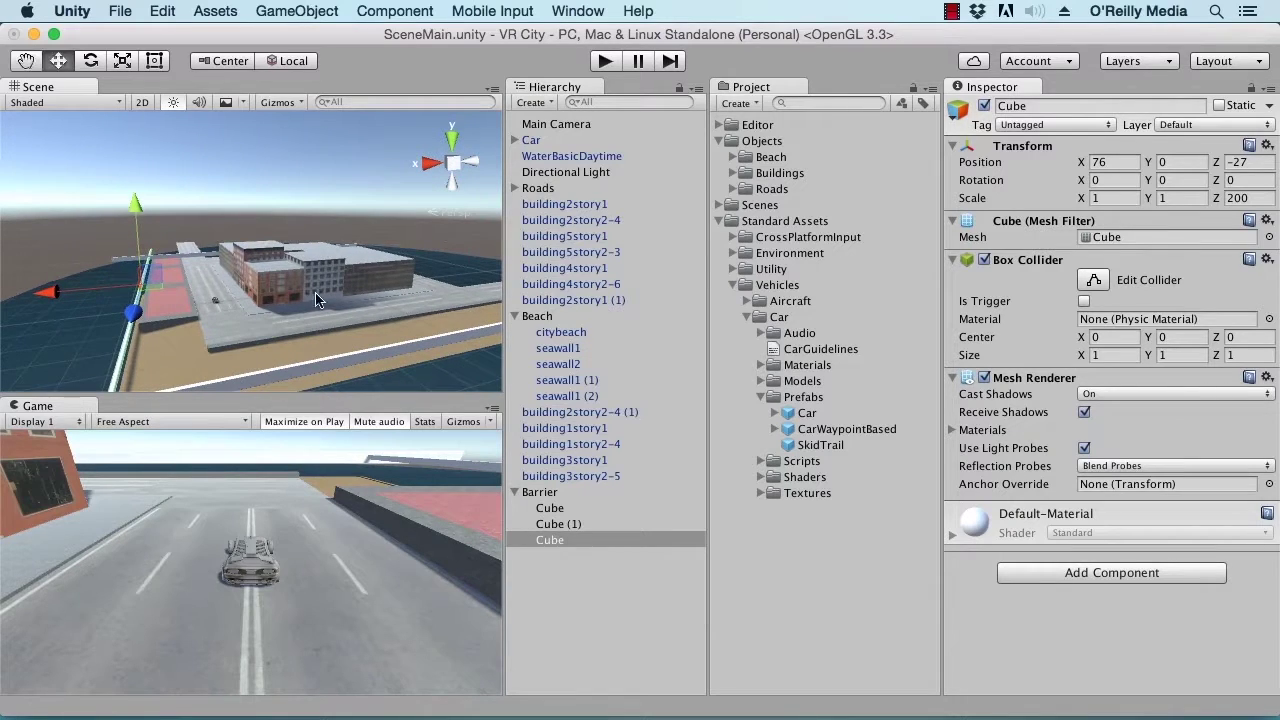
left_click_drag(50, 292, 60, 295)
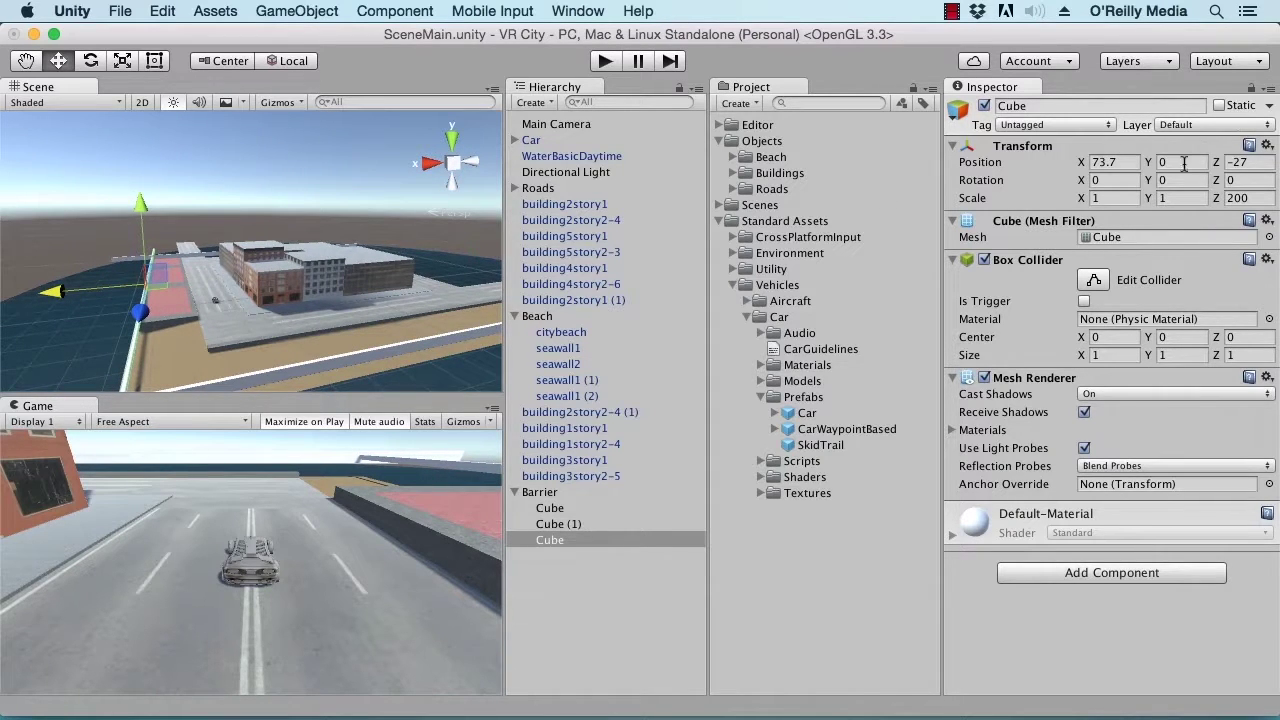
left_click(1110, 162)
type("73")
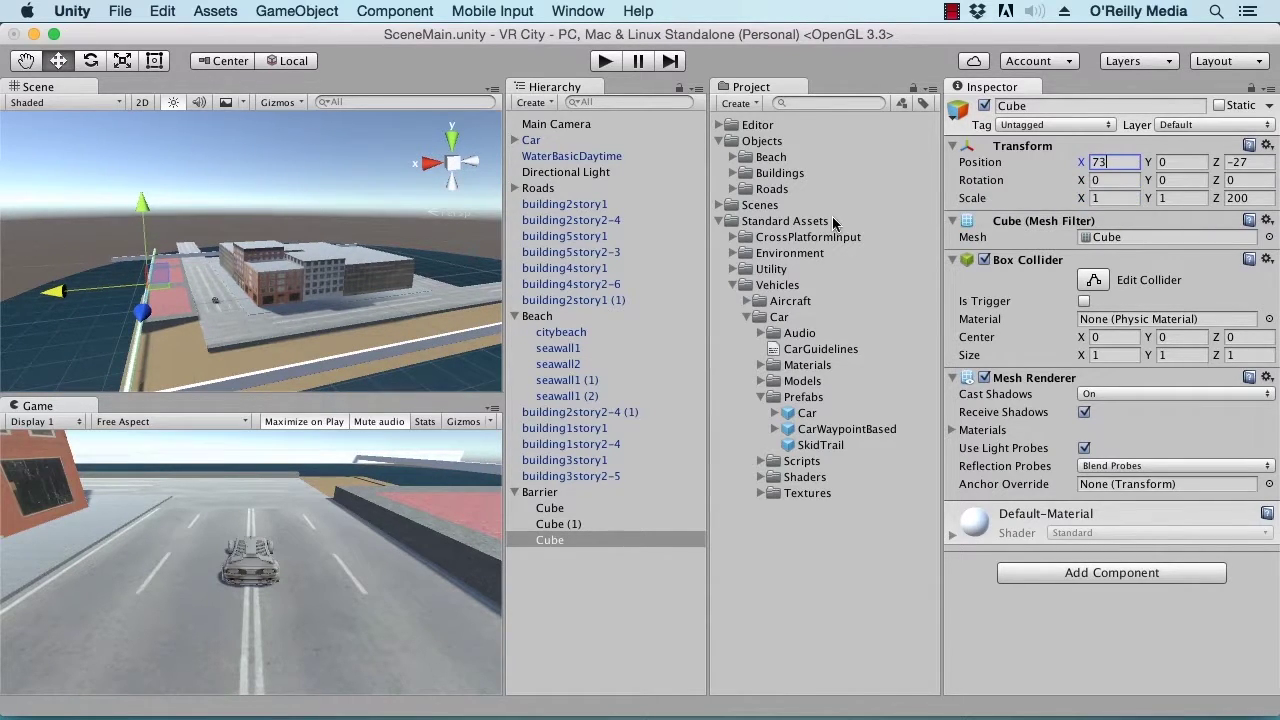
left_click(1182, 198)
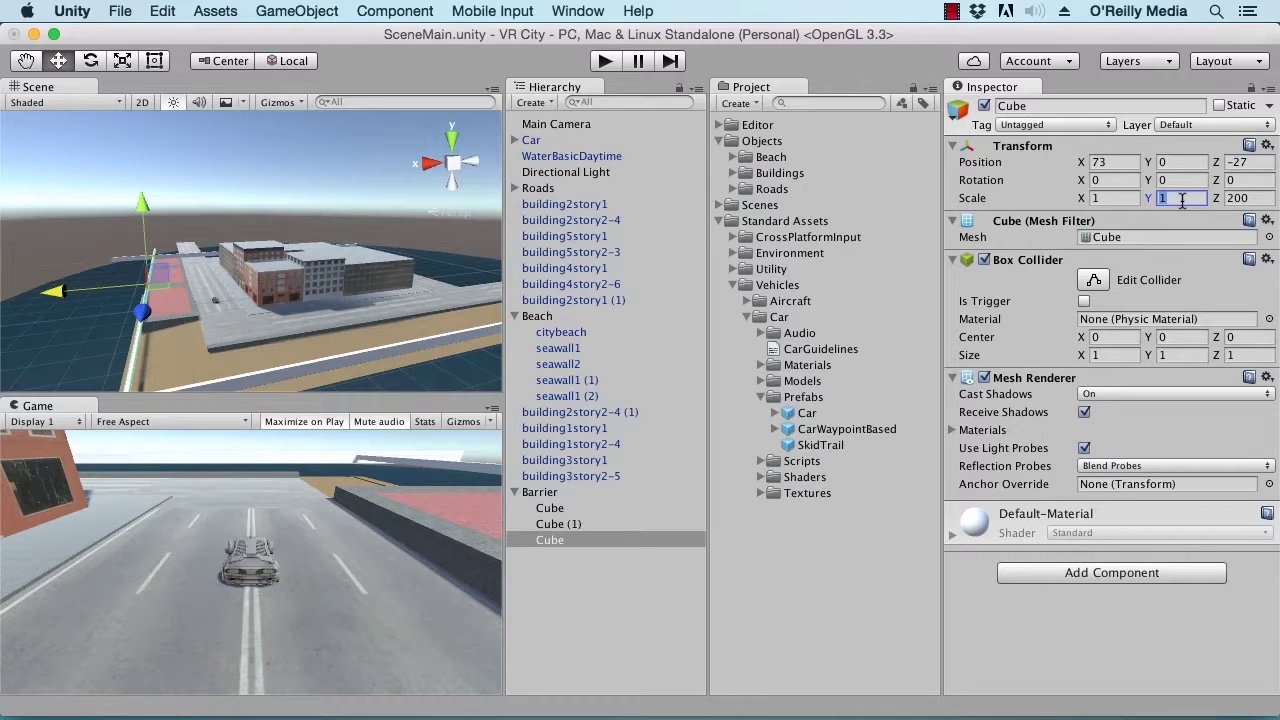
type("3")
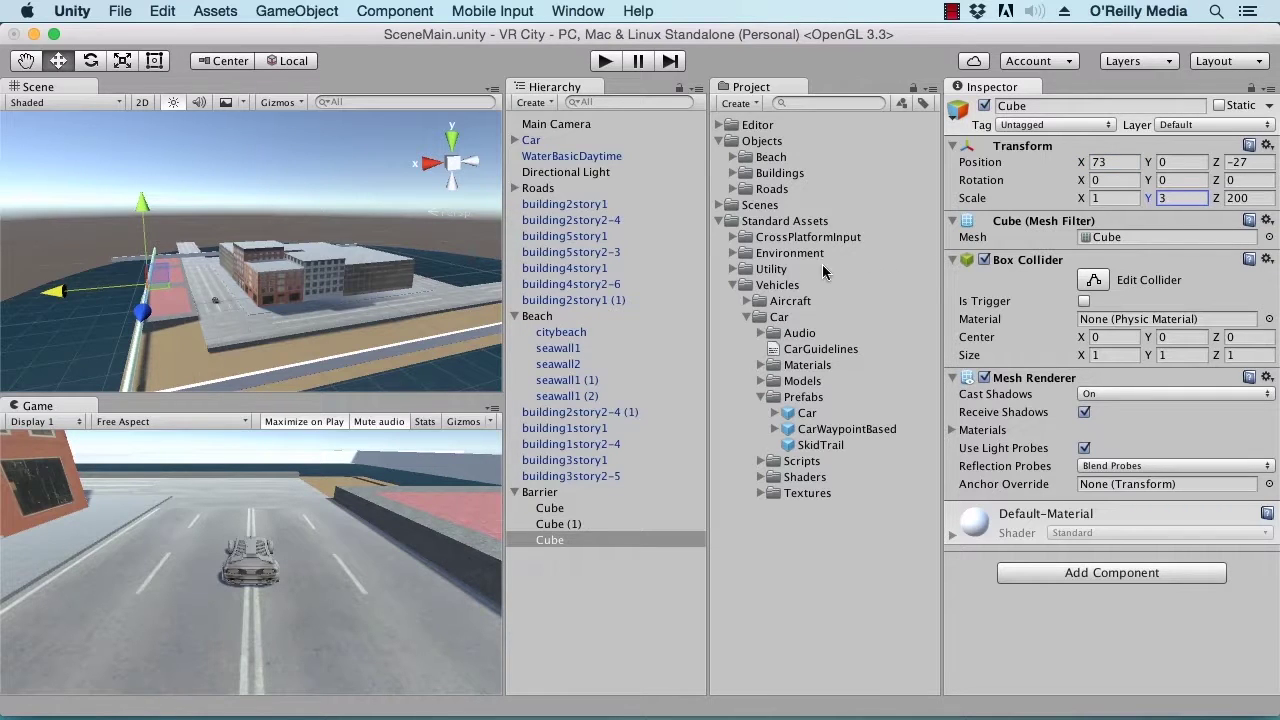
Step: Duplicate the side barrier cube and place the copy along the city's opposite side at X position -74
left_click(545, 540)
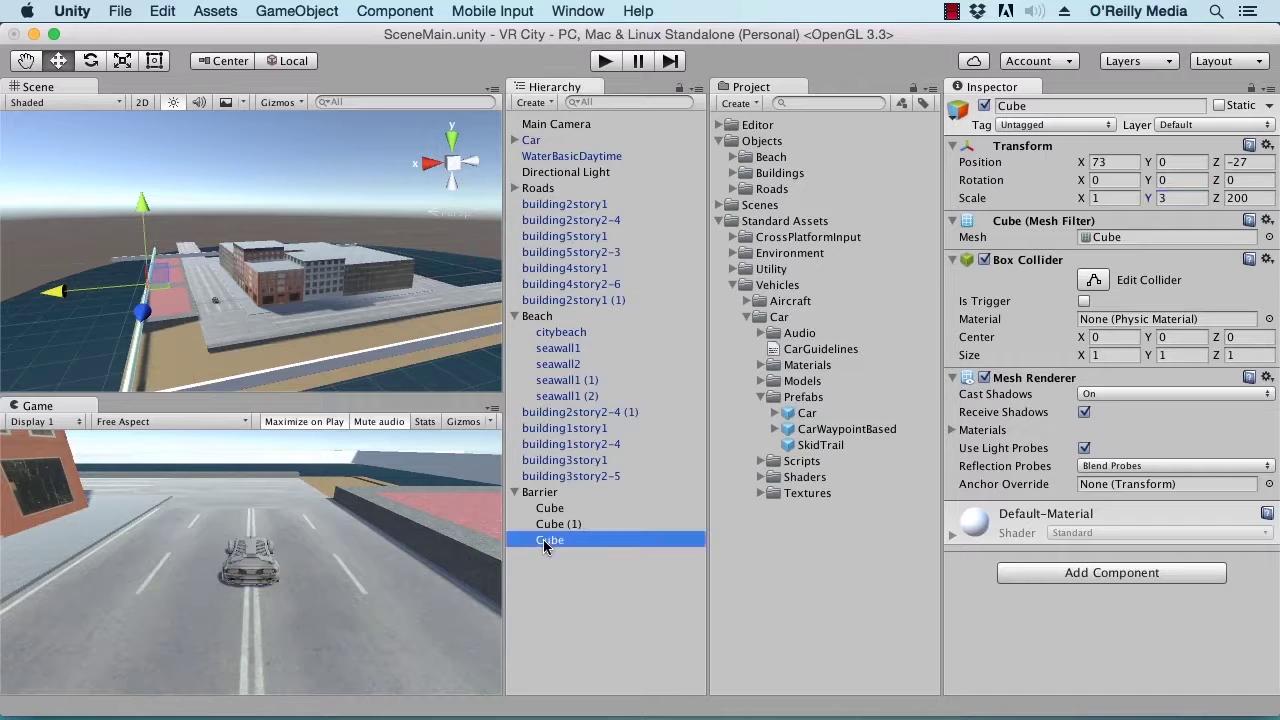
left_click(162, 12)
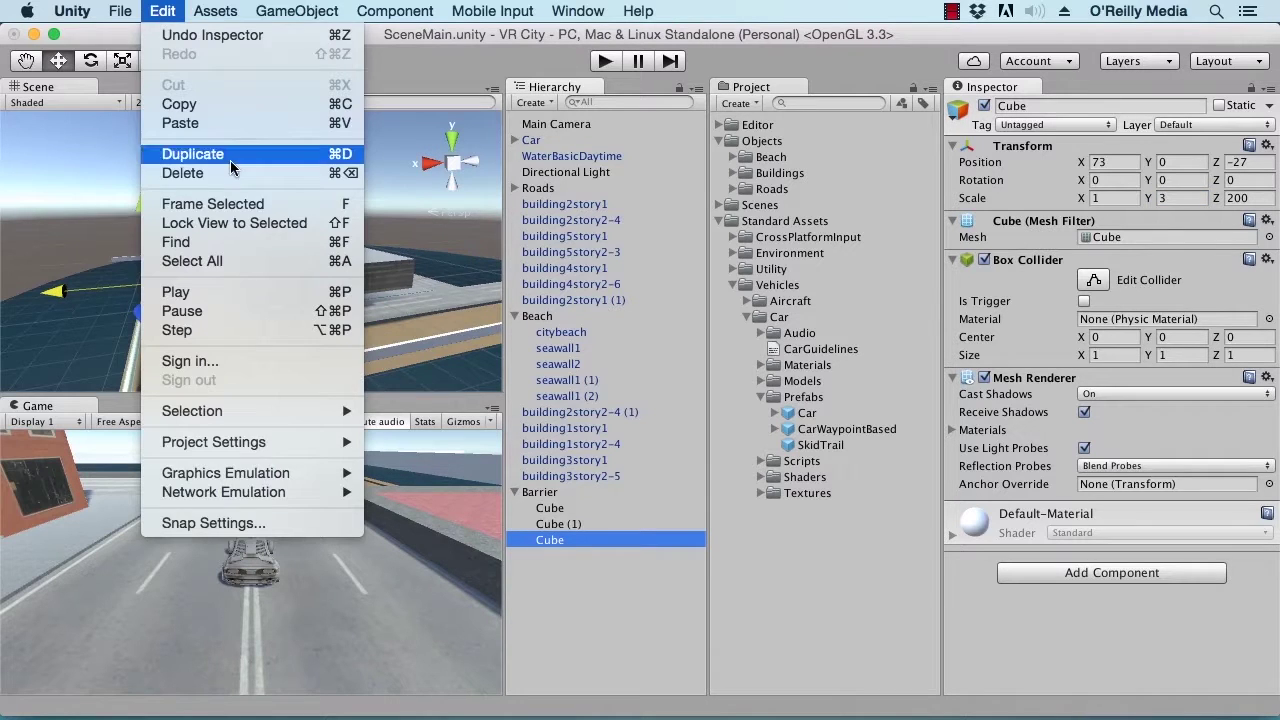
left_click(188, 152)
left_click_drag(58, 296, 393, 288)
left_click_drag(460, 332, 338, 331, "alt")
scroll(392, 345, "up", 5)
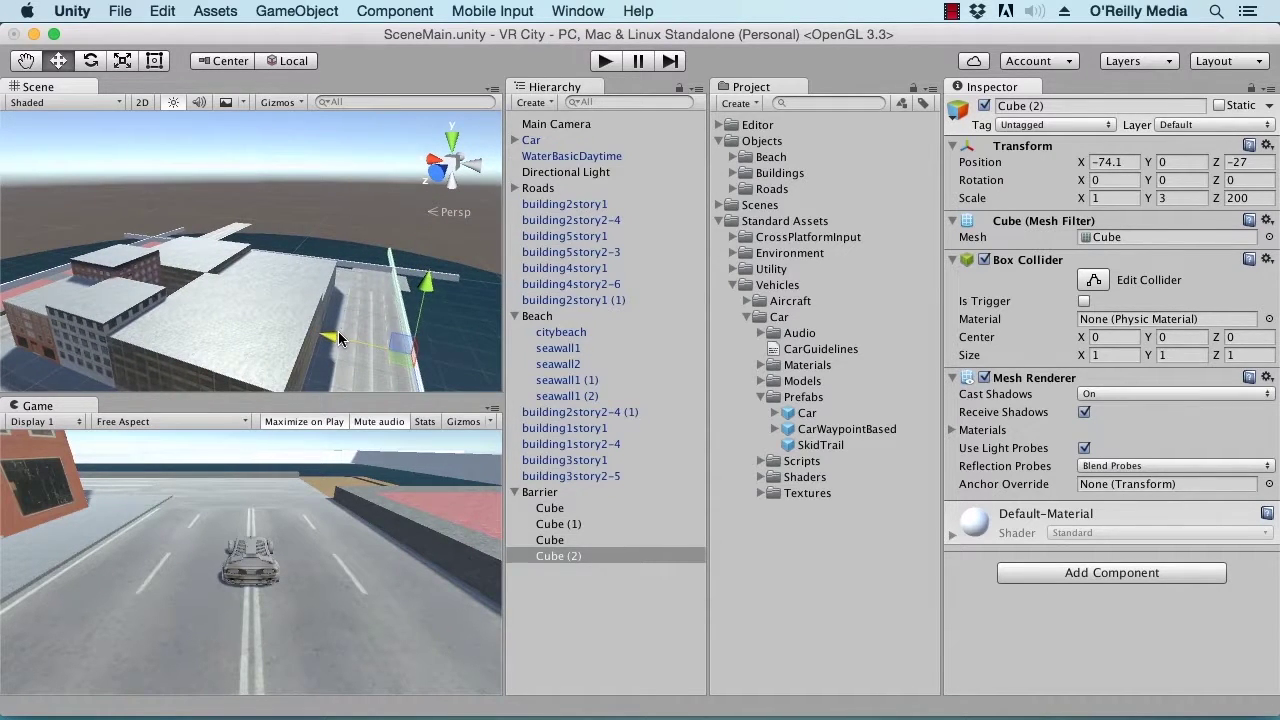
left_click(1136, 163)
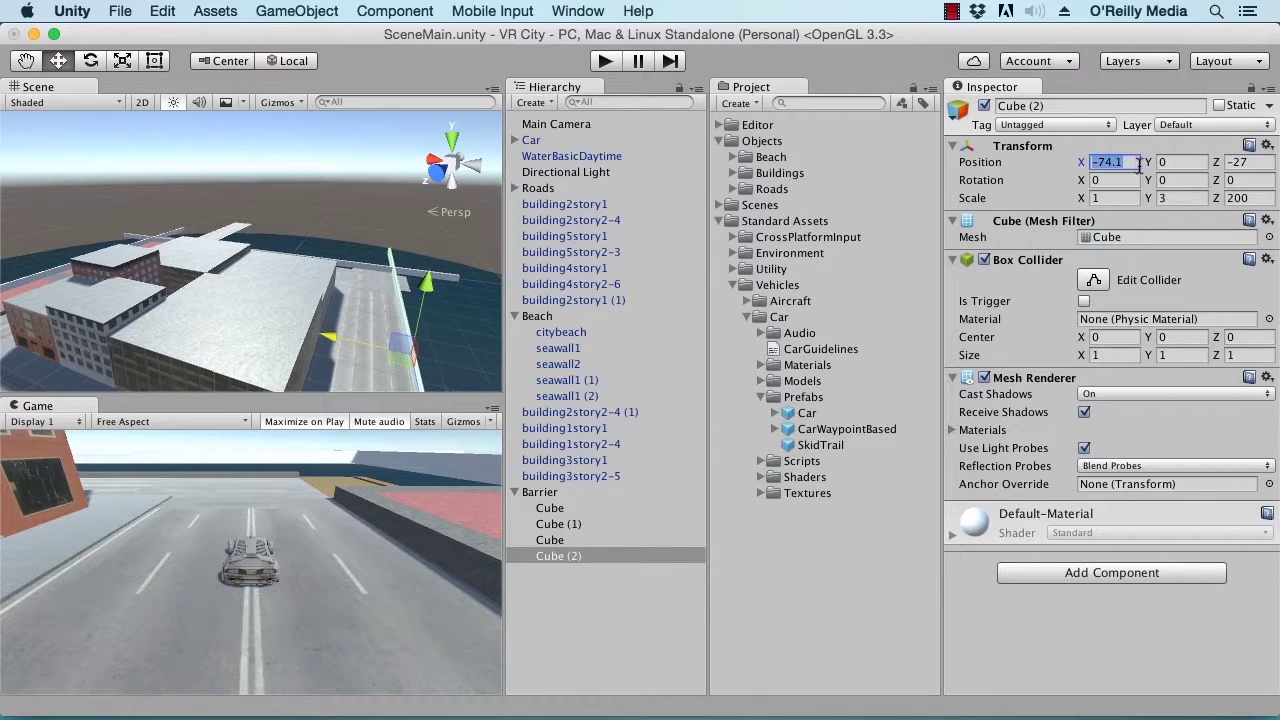
type("-74")
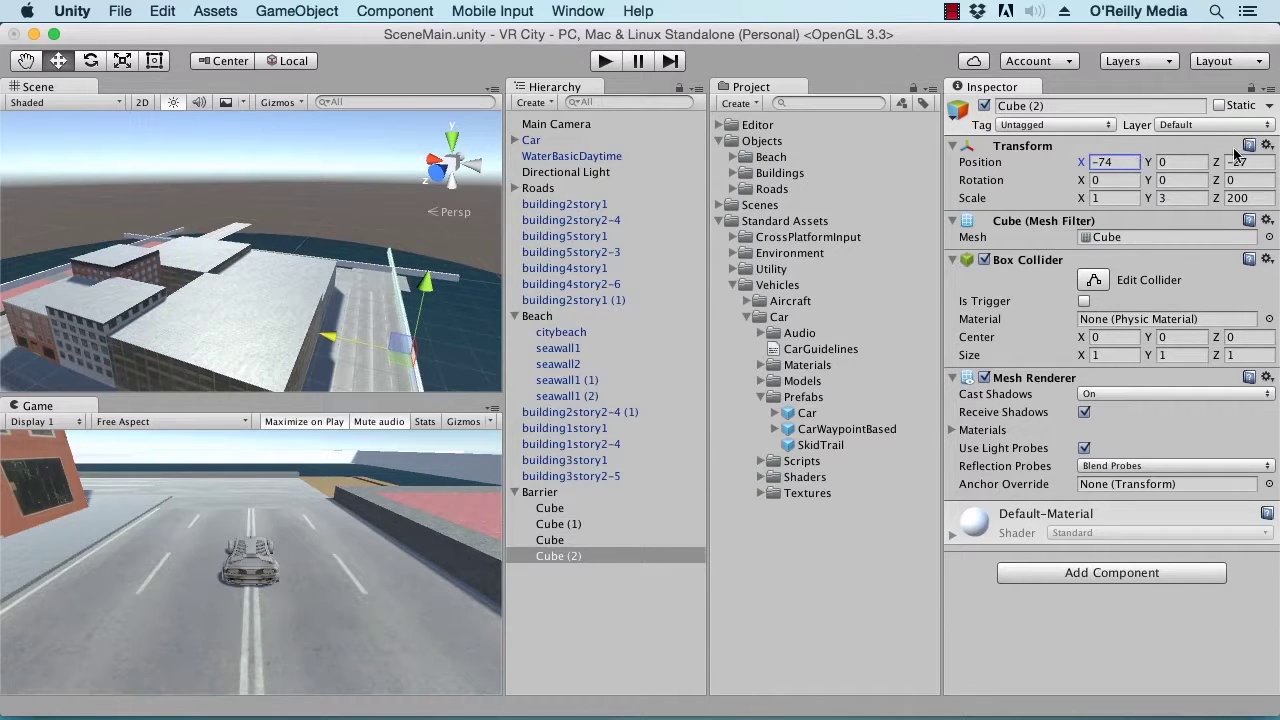
scroll(347, 296, "down", 5)
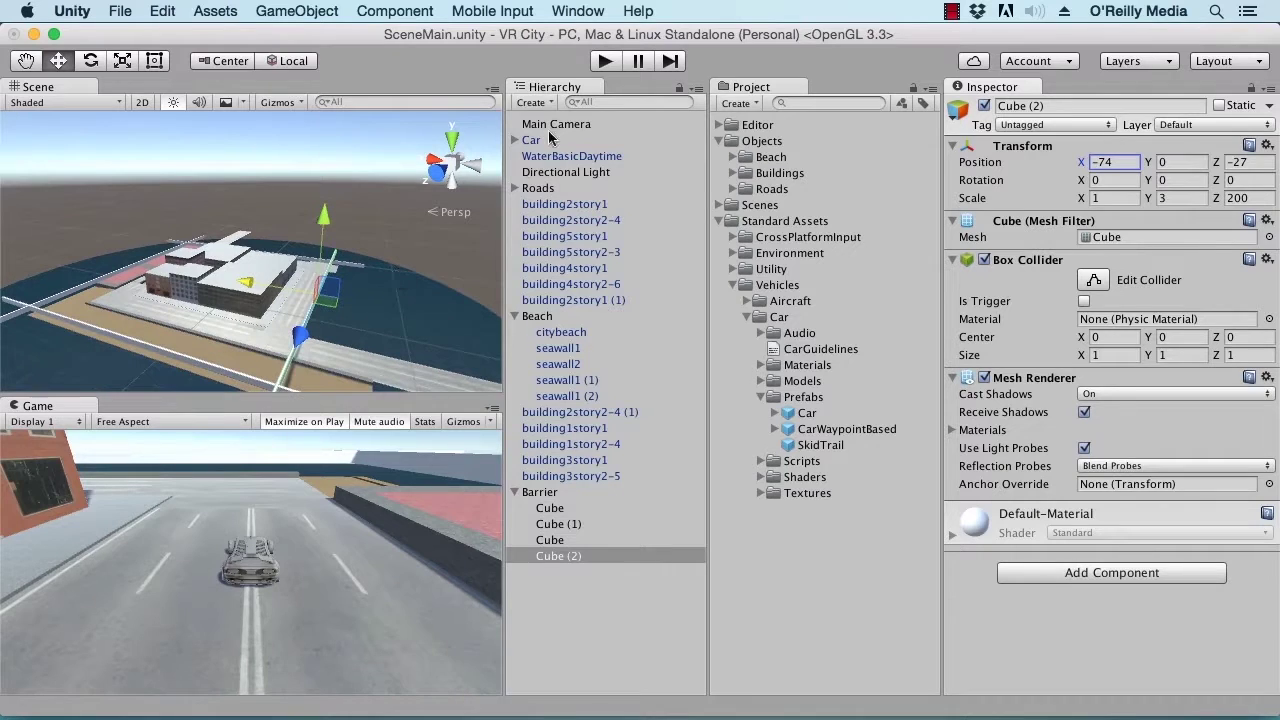
Step: Play the scene and drive the car off the road toward the barrier walls to test them, then stop playback
left_click(606, 61)
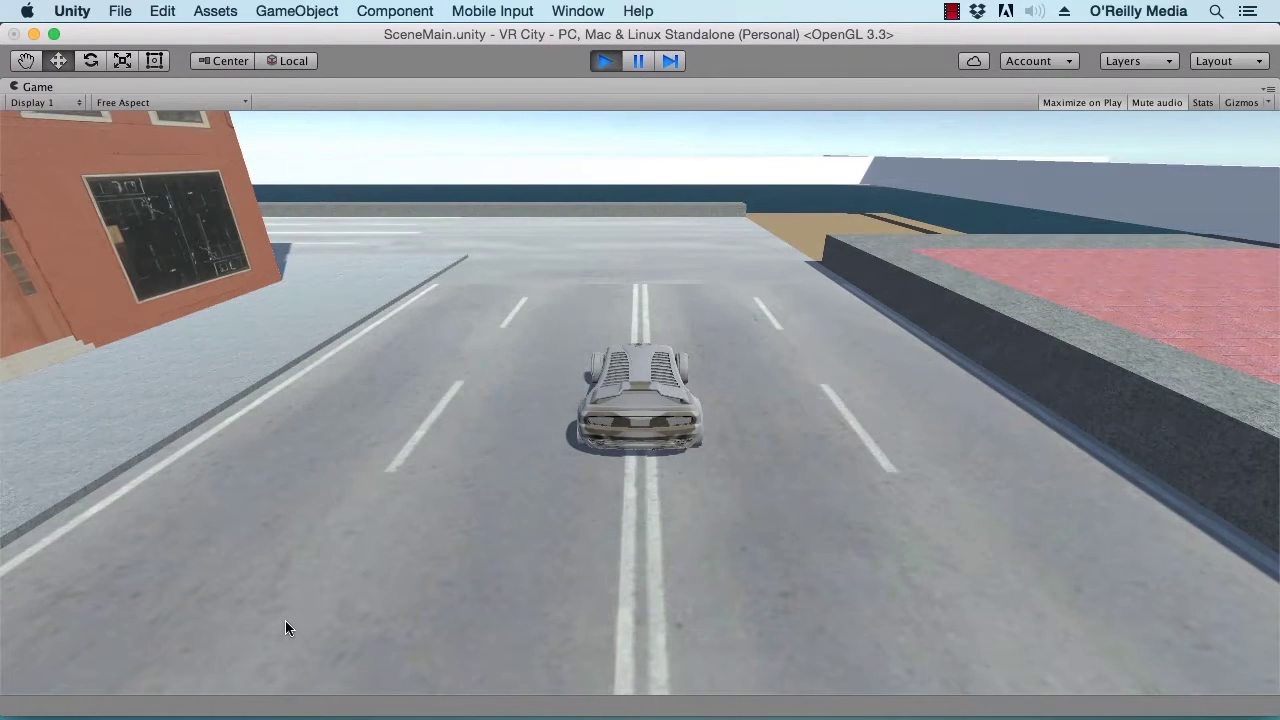
key("Up")
key("Right")
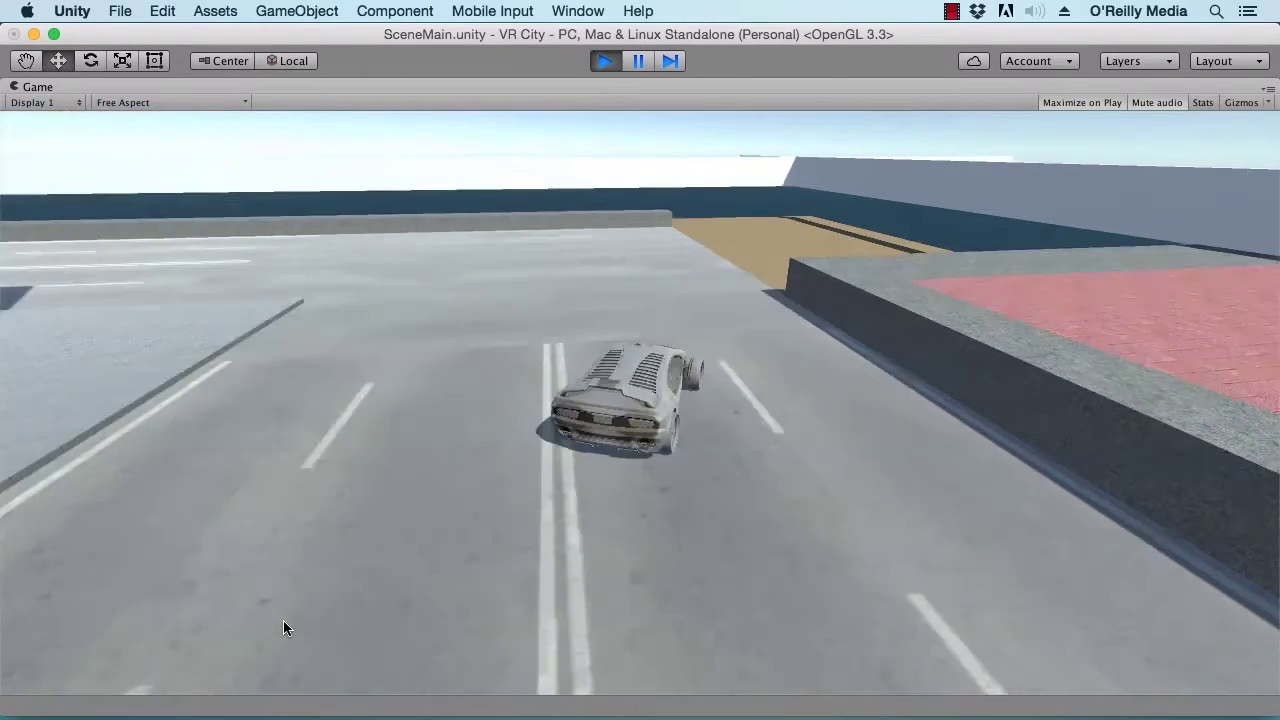
key("Right")
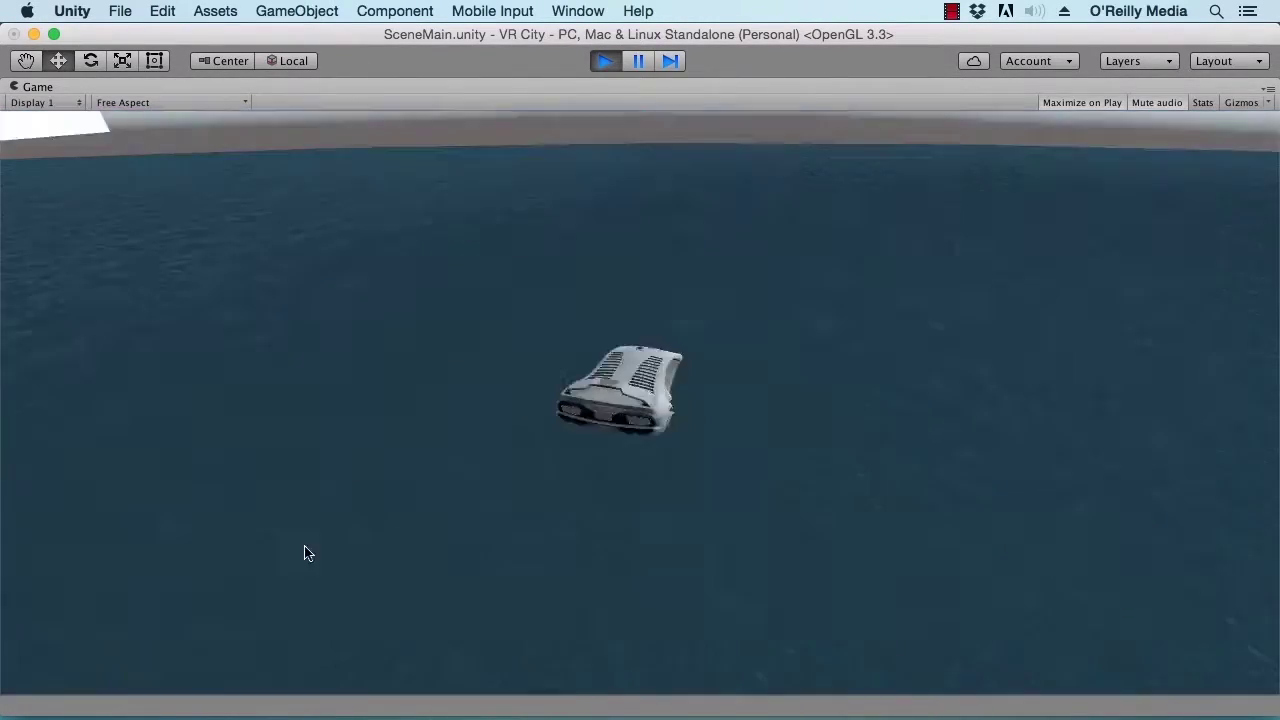
left_click(606, 62)
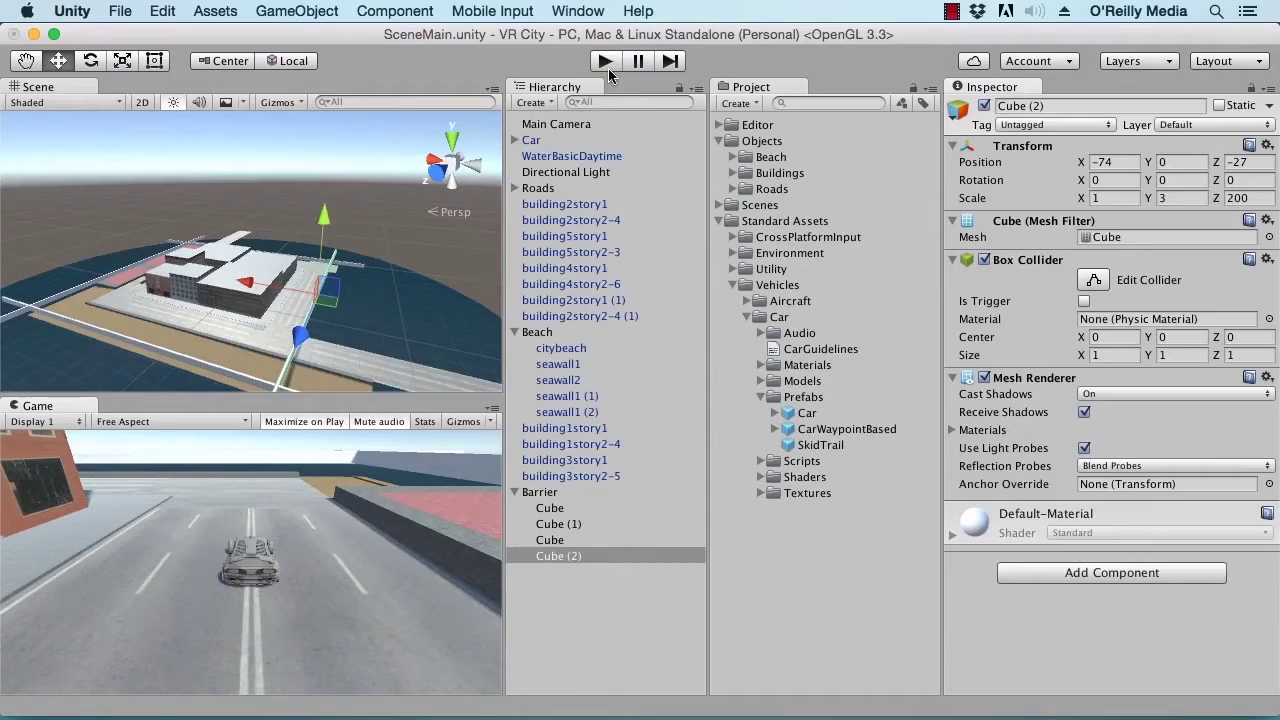
Step: Lower the whole barrier by setting the Barrier parent object's Y position to 0
left_click(578, 540)
left_click(578, 524)
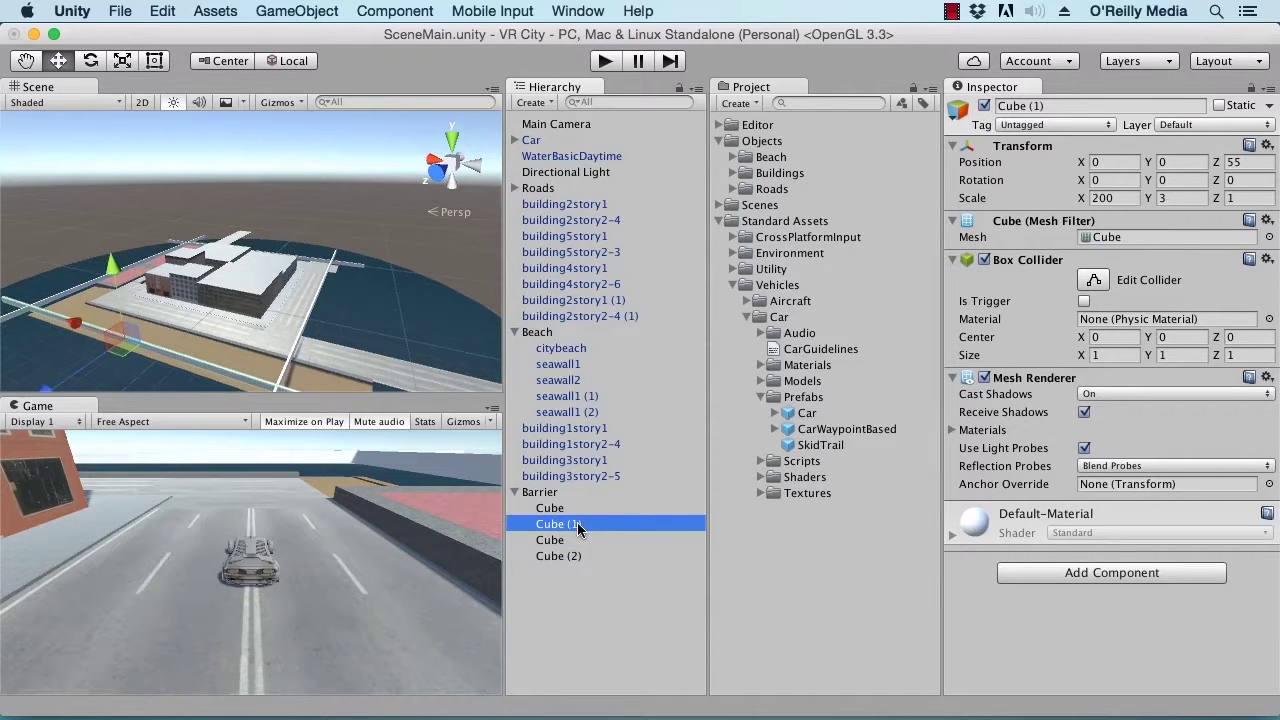
left_click(574, 508)
left_click(548, 492)
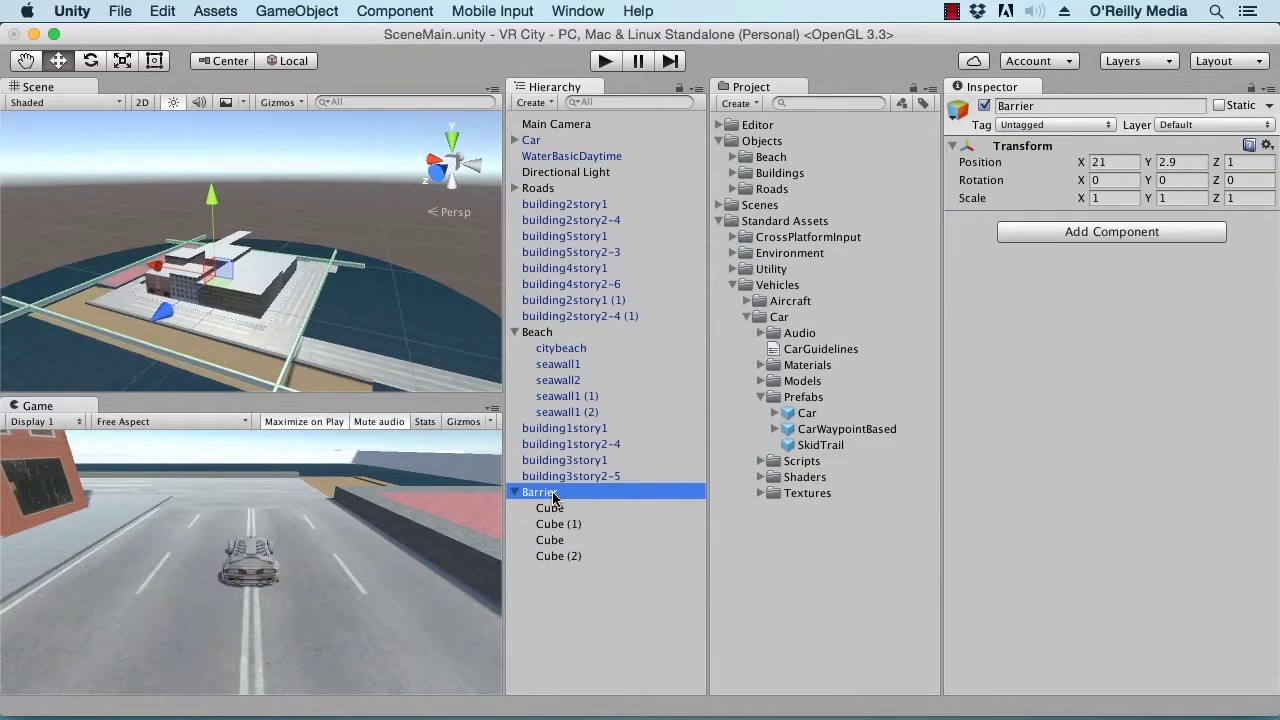
left_click(1187, 161)
type("0")
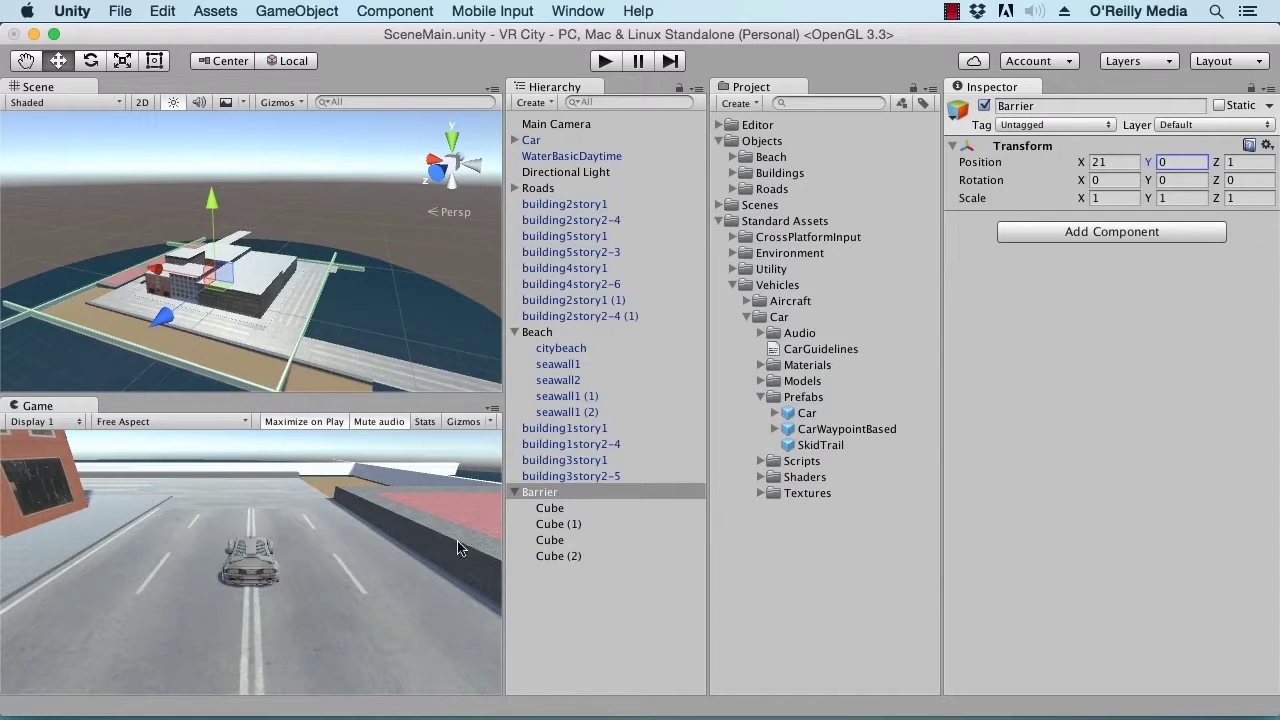
Step: Move all four wall cubes out of the Barrier parent to the root level of the scene
left_click(561, 556)
left_click(555, 508, "shift")
left_click_drag(555, 508, 555, 487)
Step: Set the X and Z position of the empty Barrier object to 0
left_click(545, 557)
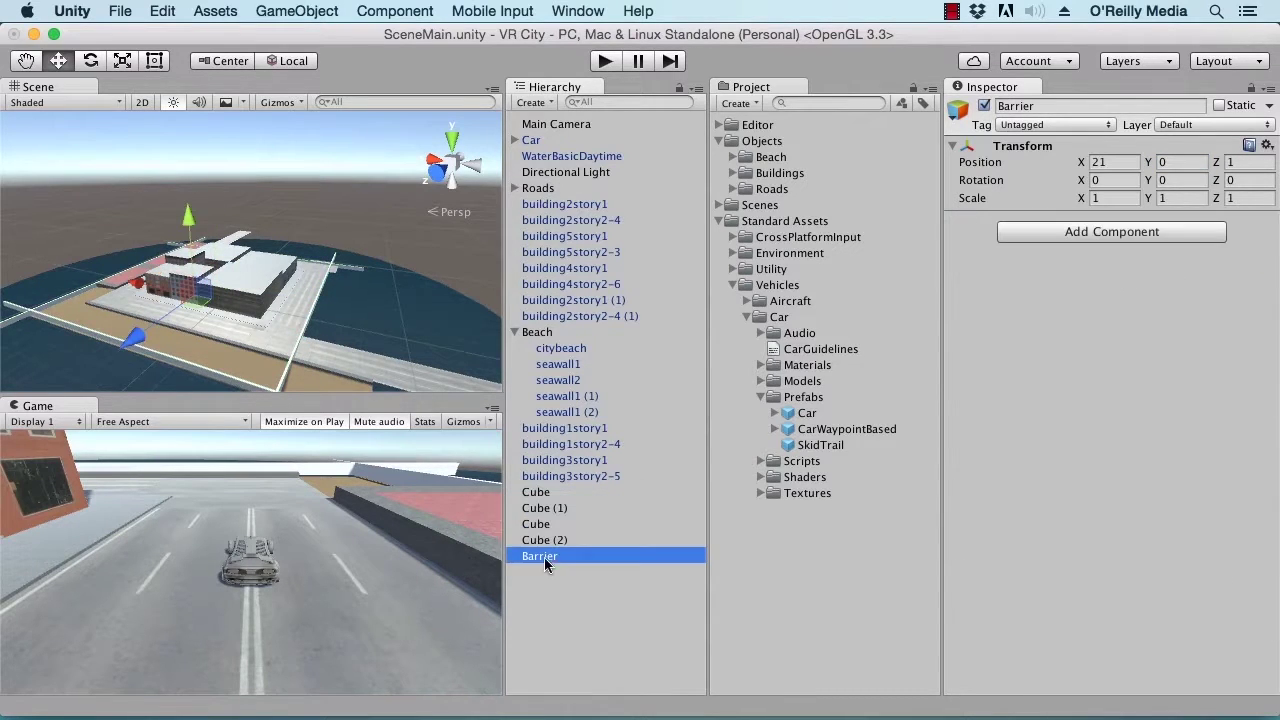
left_click(1118, 163)
key("Tab")
key("Tab")
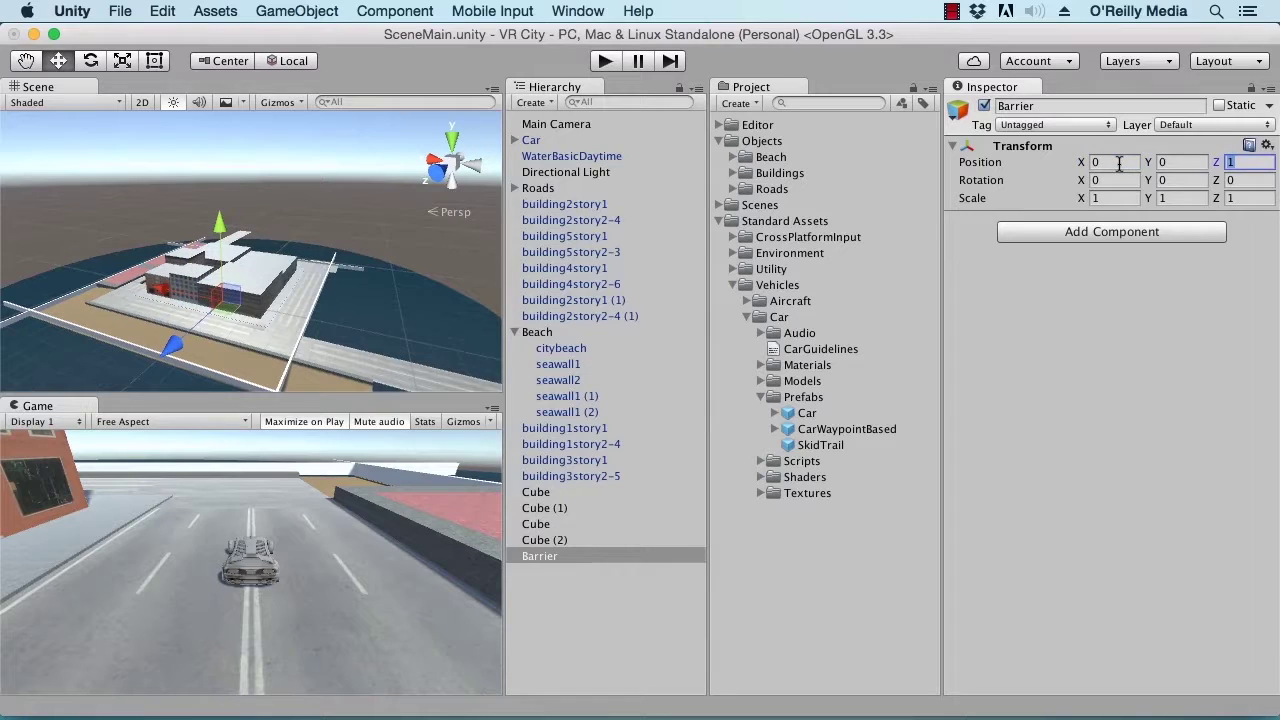
type("0")
key("Tab")
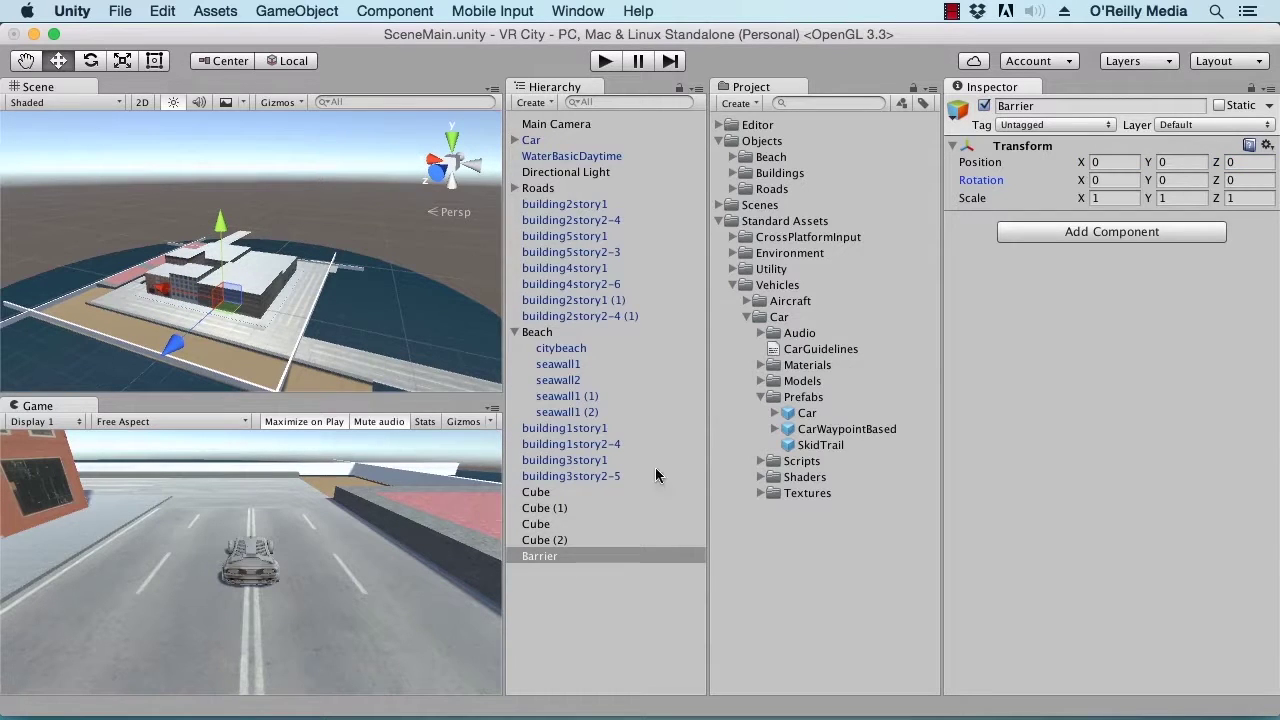
Step: Nest all four wall cubes back under the Barrier object
left_click(545, 493)
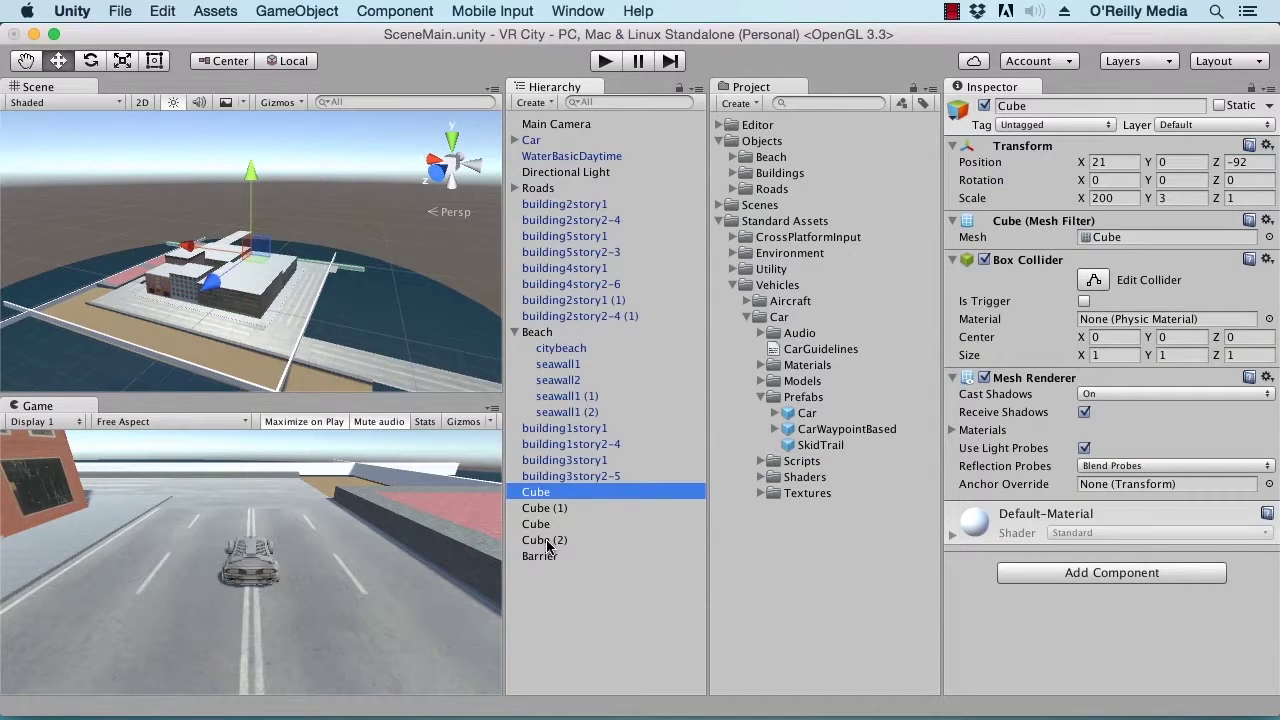
left_click(547, 541, "shift")
left_click_drag(547, 541, 547, 558)
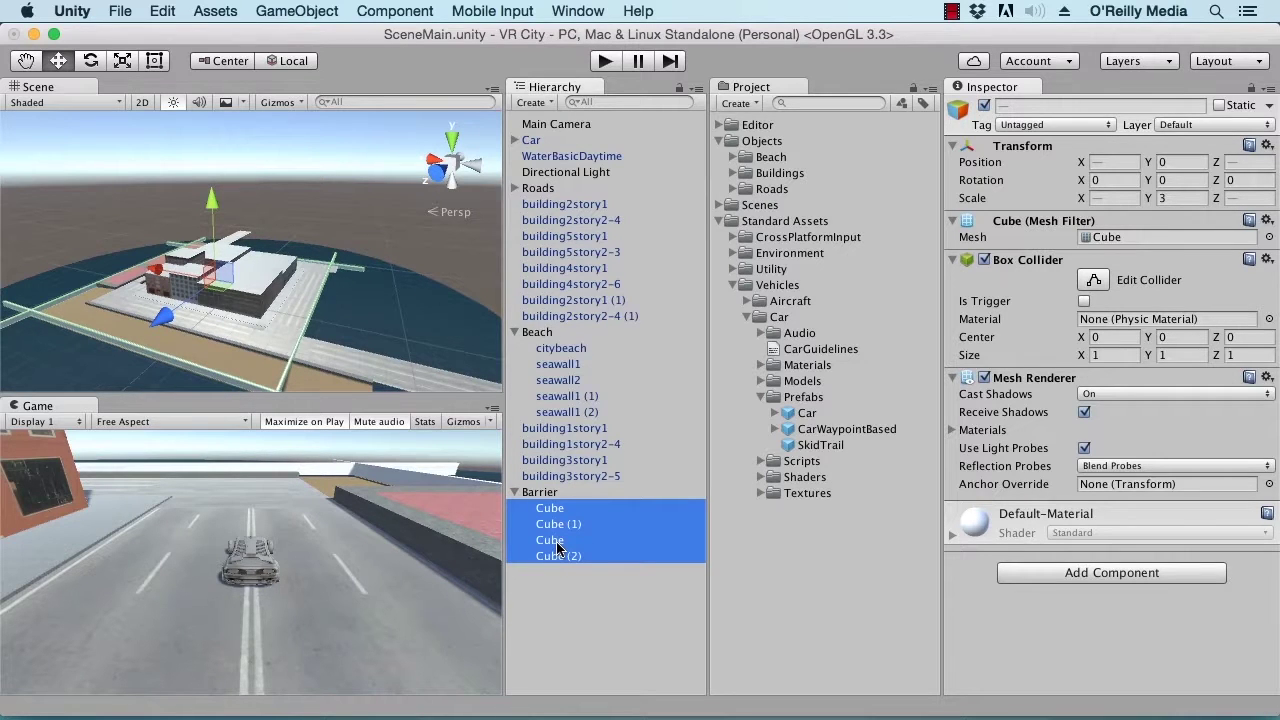
Step: Disable the Mesh Renderer on all four wall cubes and test-drive the car against the invisible barrier
left_click(985, 379)
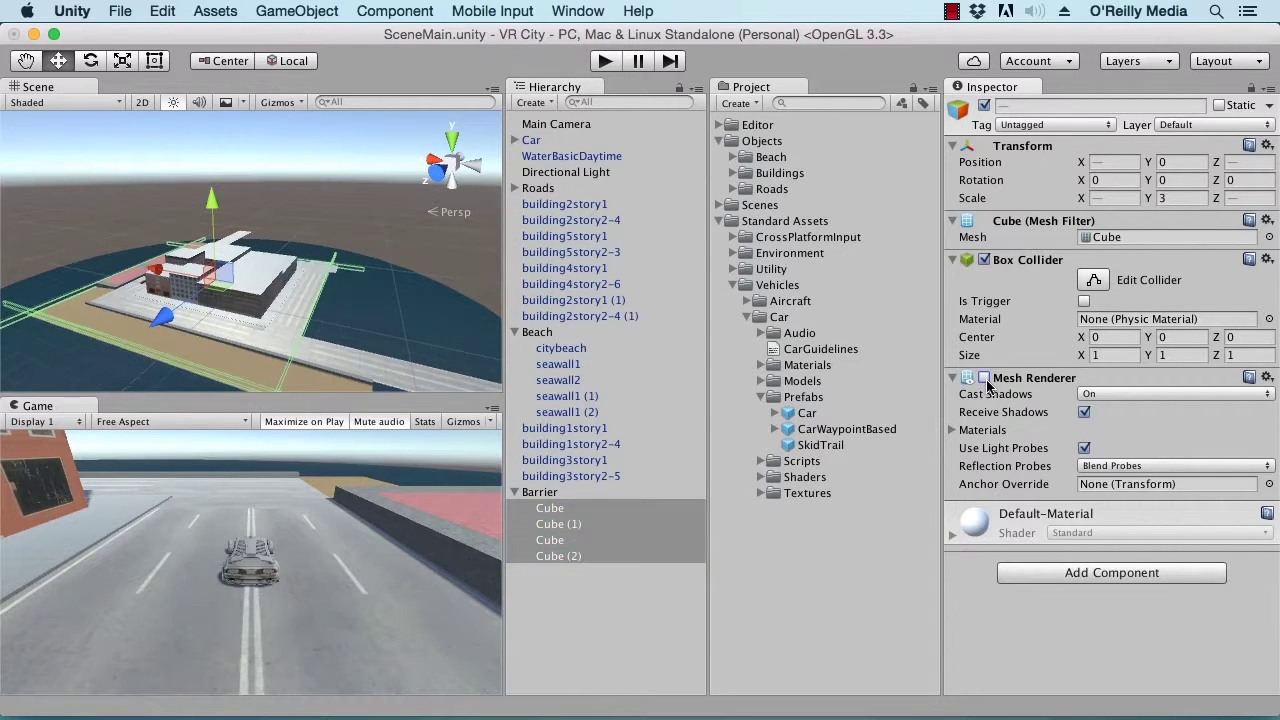
left_click(607, 61)
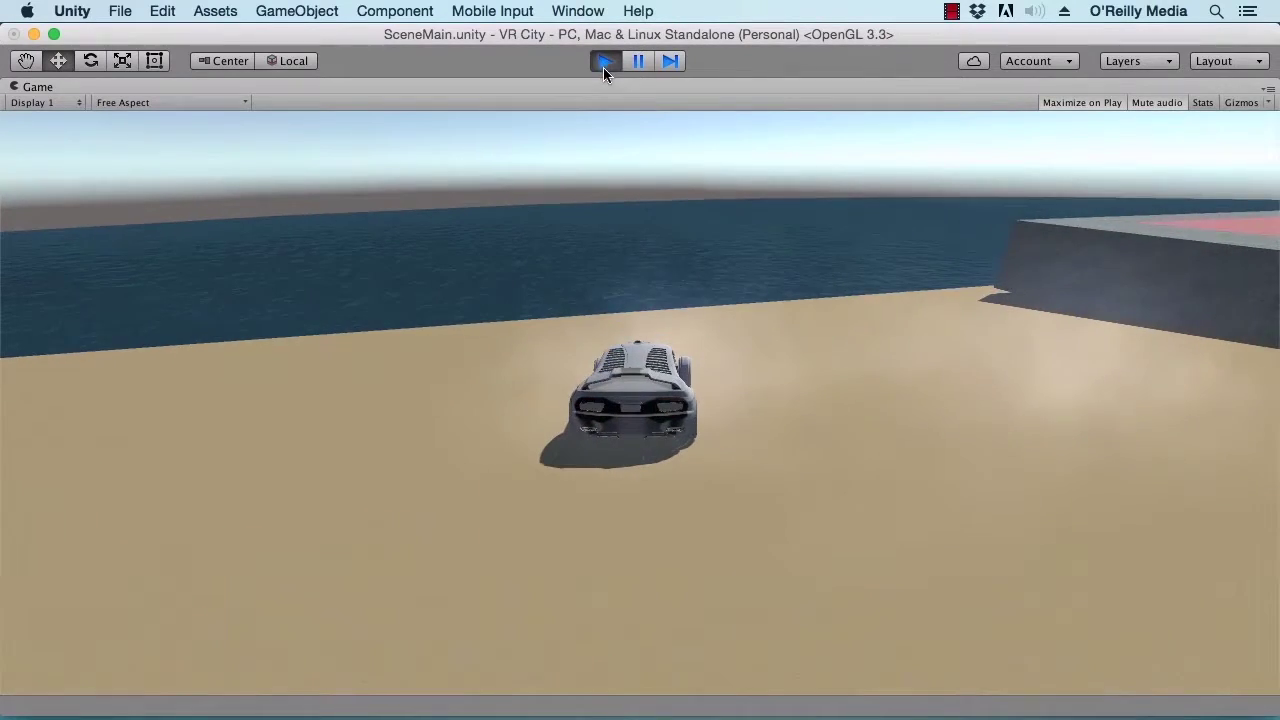
left_click(603, 67)
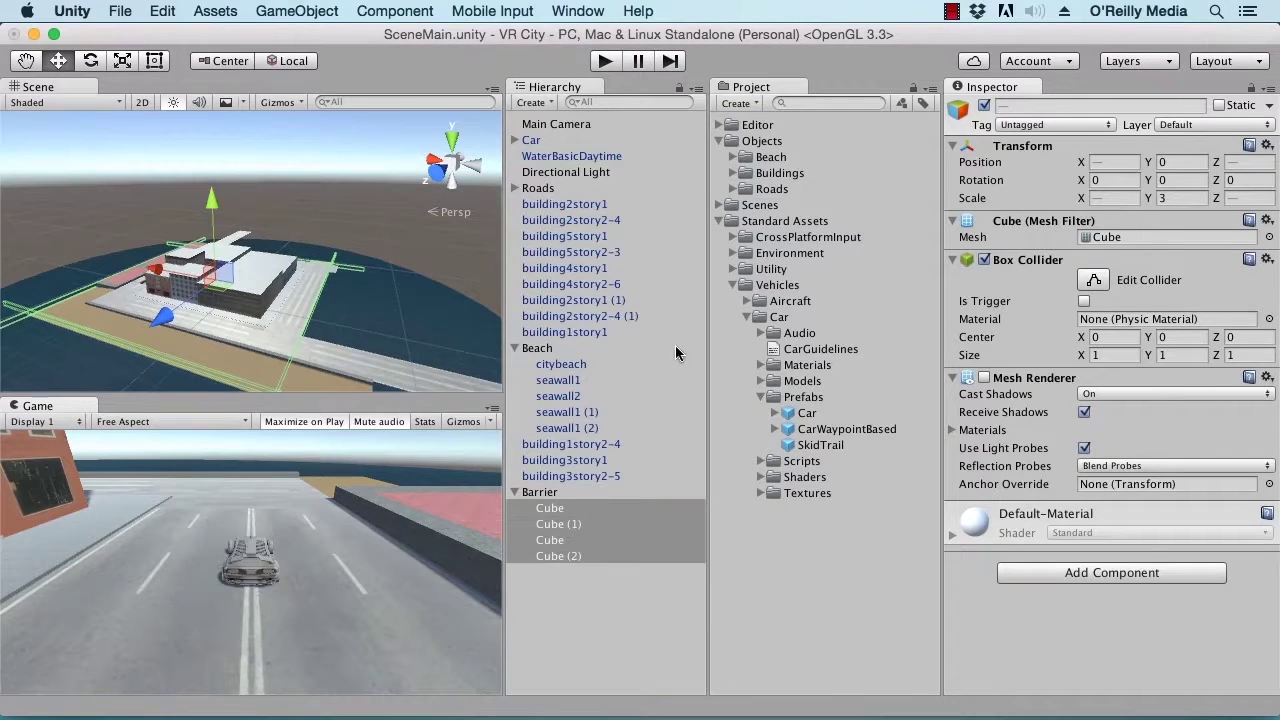
Step: Open the SkyCar.fbx model from the Car asset's Models folder in Cheetah3D
left_click(762, 383)
left_click(812, 397)
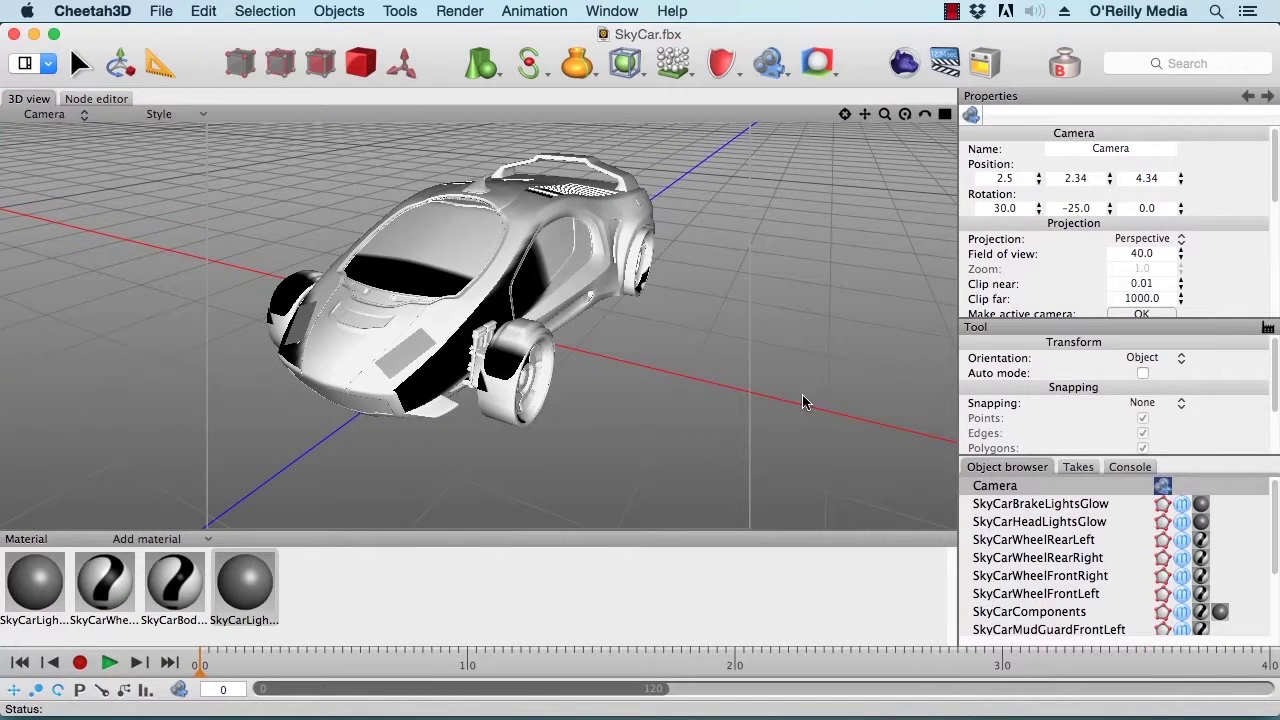
Step: Move the SkyCarComponents object along X to about 2.27, clear of the car body, and examine the separated parts
left_click(548, 260)
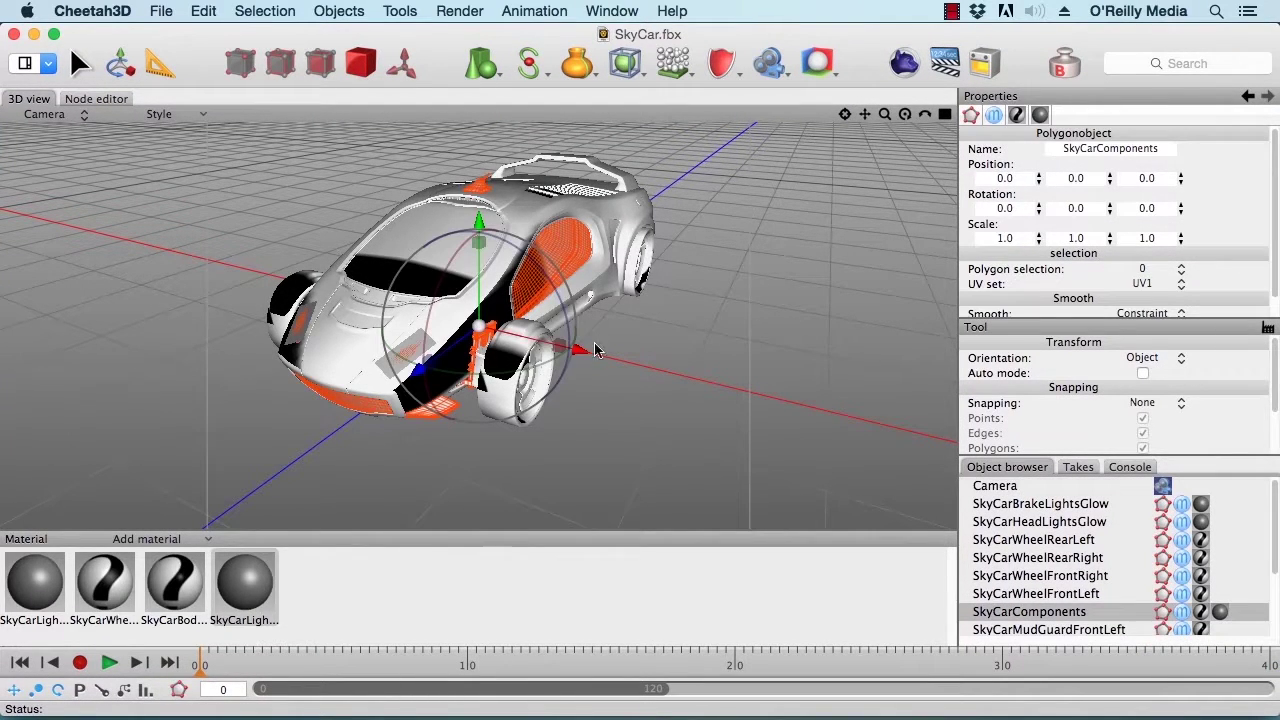
left_click_drag(580, 350, 848, 414)
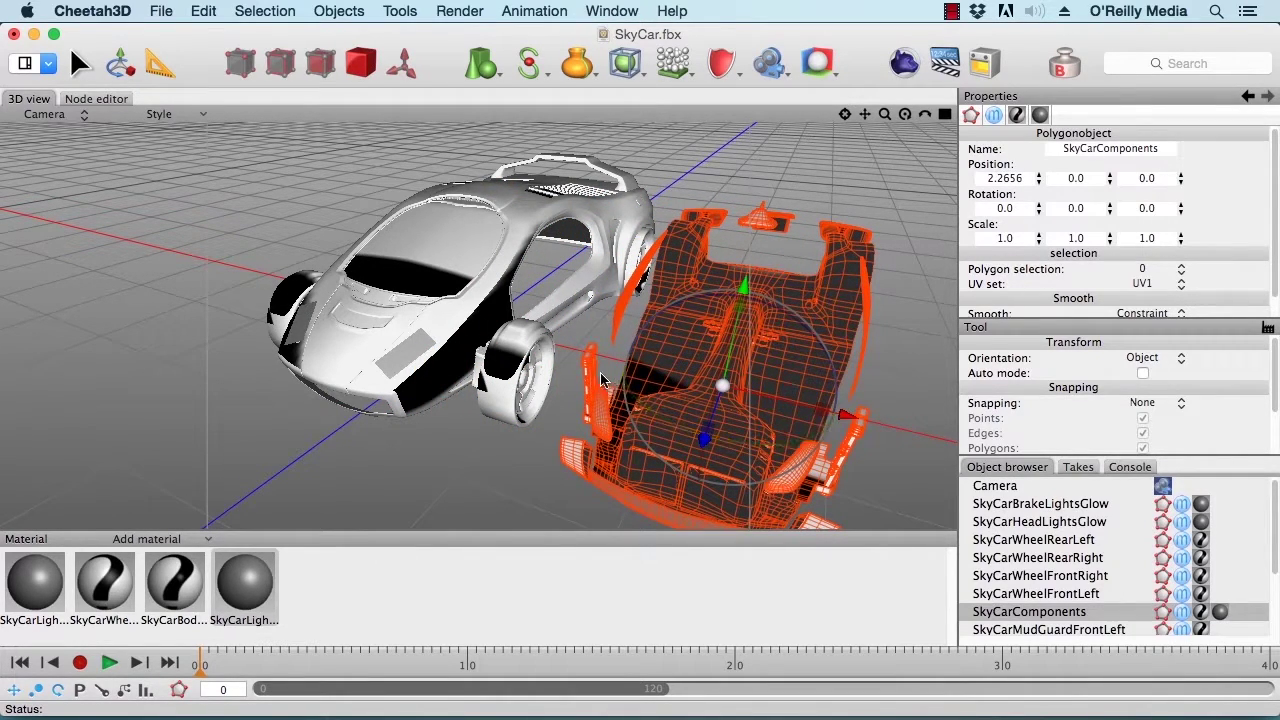
middle_click_drag(570, 338, 350, 326)
scroll(400, 302, "up", 5)
middle_click_drag(414, 282, 650, 278)
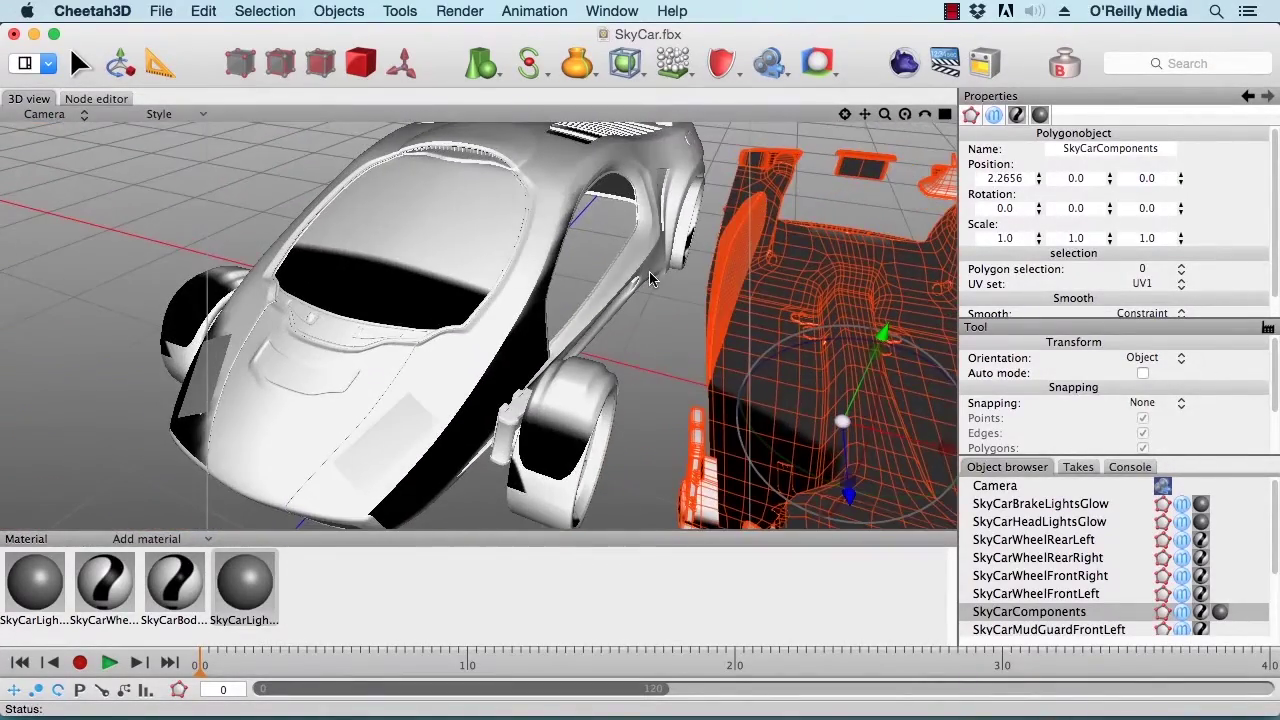